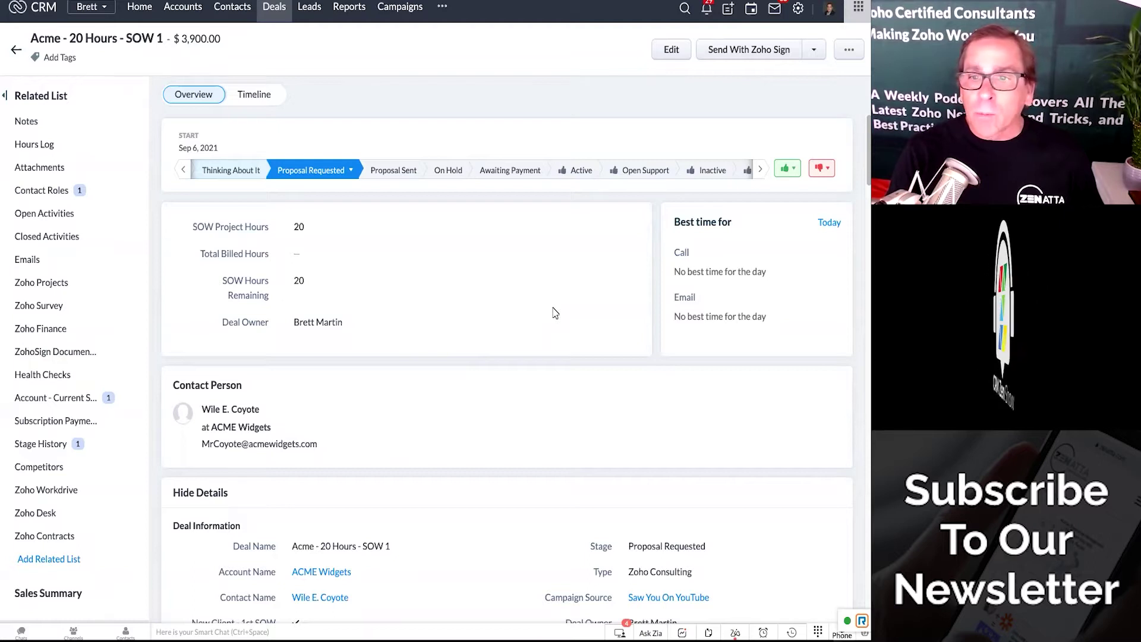
Go to Setup > Templates > Mail Merge to reach the Zoho 2021 Proposal.docx template
{"action": "scroll", "coordinate": [555, 313], "scroll_direction": "down", "scroll_amount": 2}
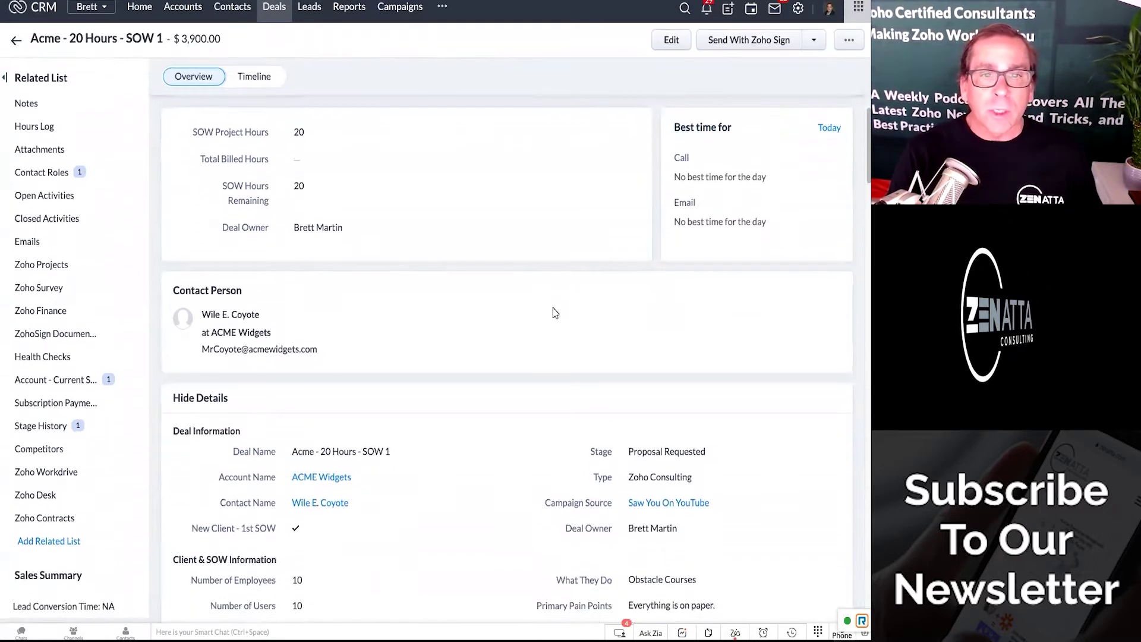
{"action": "scroll", "coordinate": [554, 313], "scroll_direction": "up", "scroll_amount": 2}
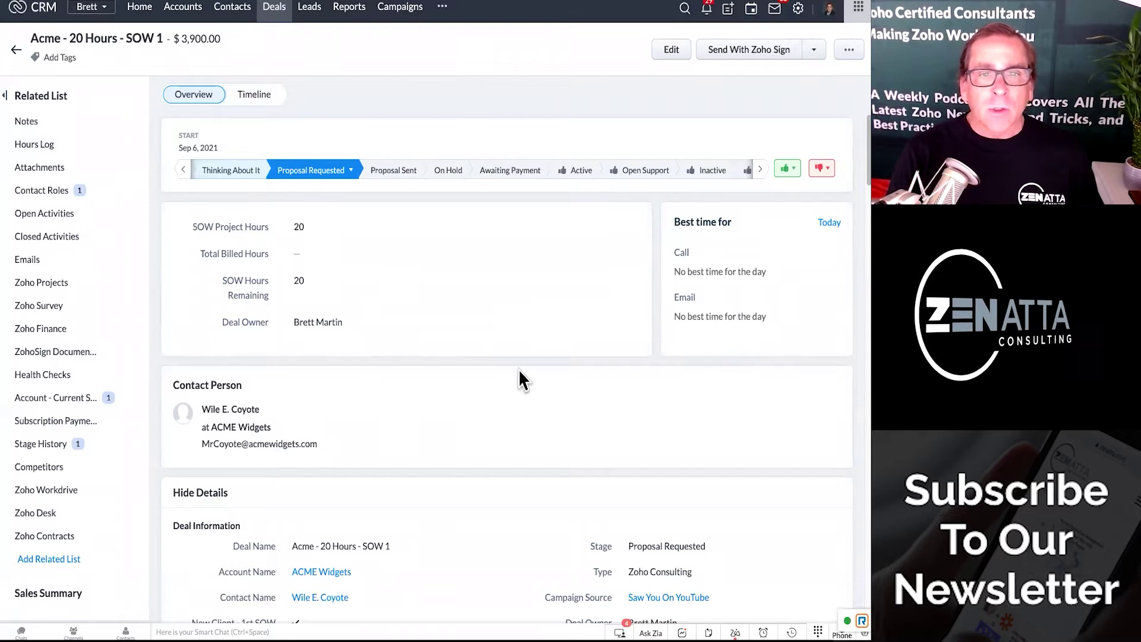
{"action": "scroll", "coordinate": [519, 369], "scroll_direction": "down", "scroll_amount": 6}
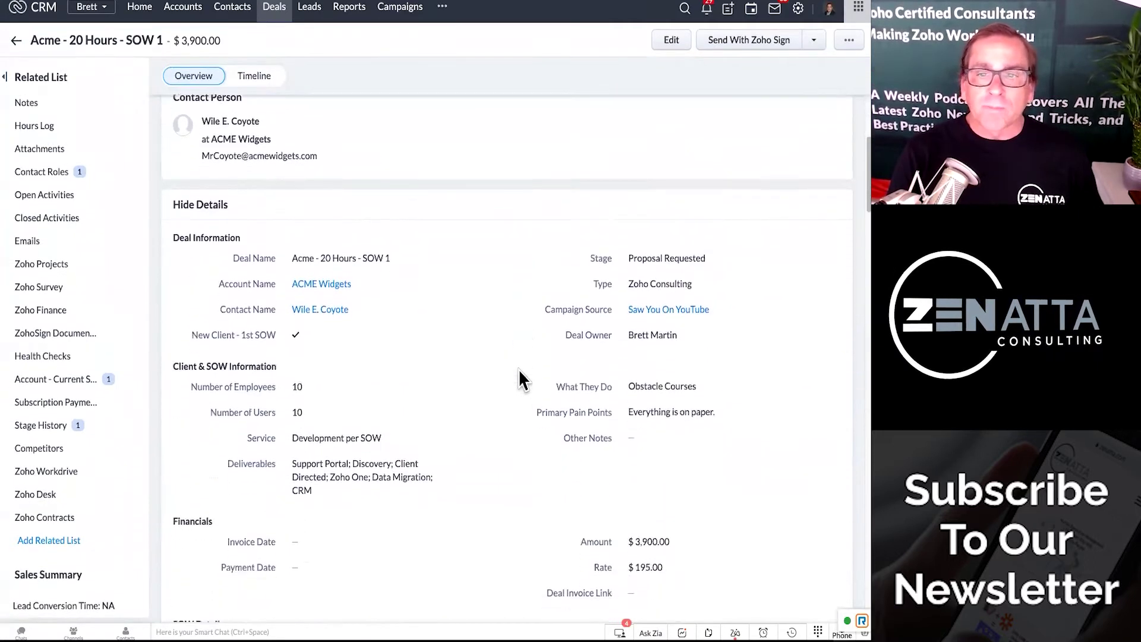
{"action": "scroll", "coordinate": [518, 371], "scroll_direction": "down", "scroll_amount": 1}
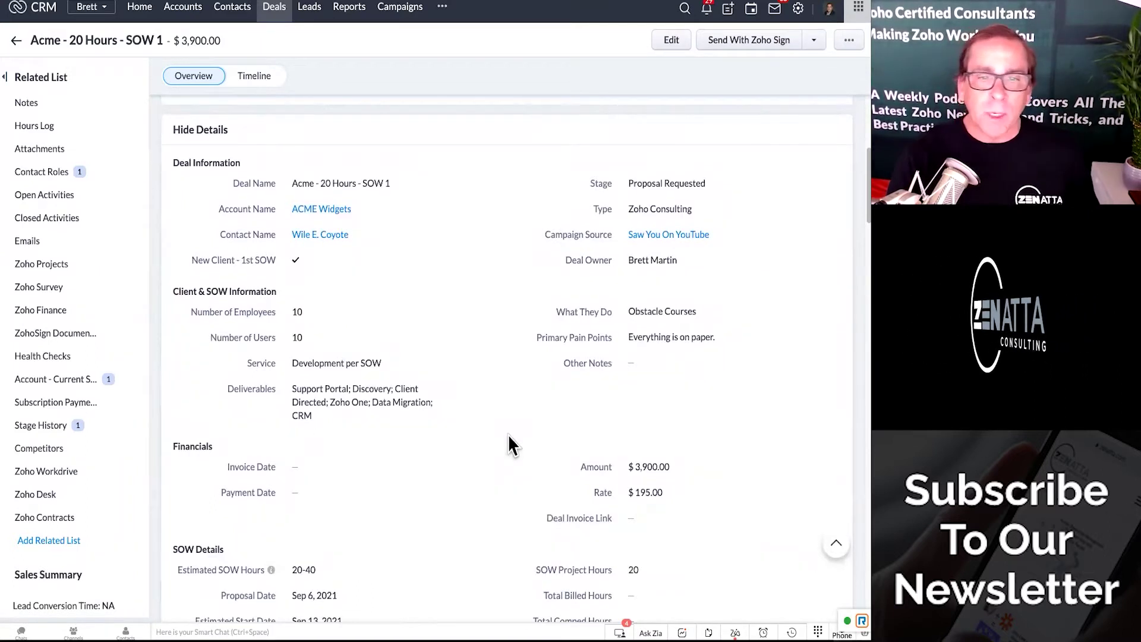
{"action": "scroll", "coordinate": [510, 445], "scroll_direction": "down", "scroll_amount": 1}
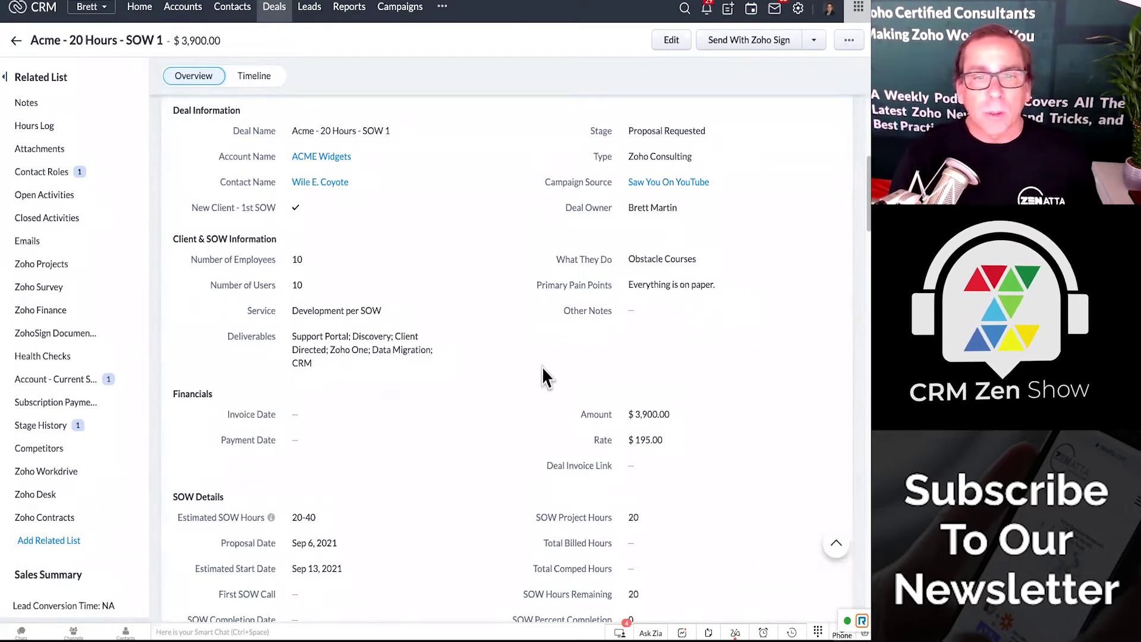
{"action": "scroll", "coordinate": [544, 372], "scroll_direction": "down", "scroll_amount": 2}
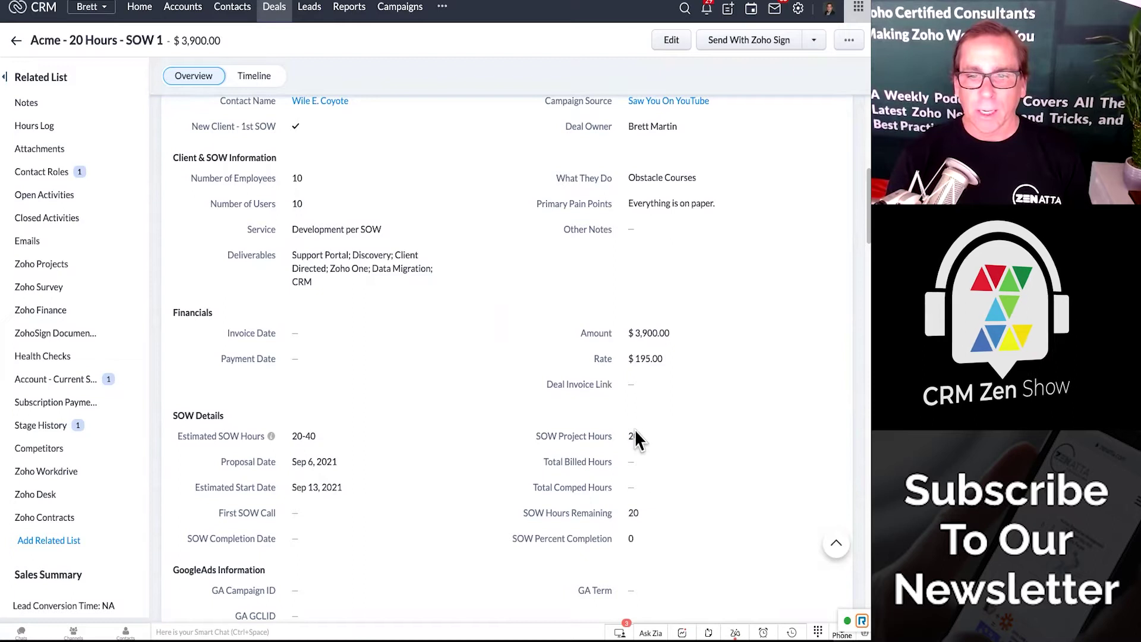
{"action": "scroll", "coordinate": [505, 397], "scroll_direction": "up", "scroll_amount": 4}
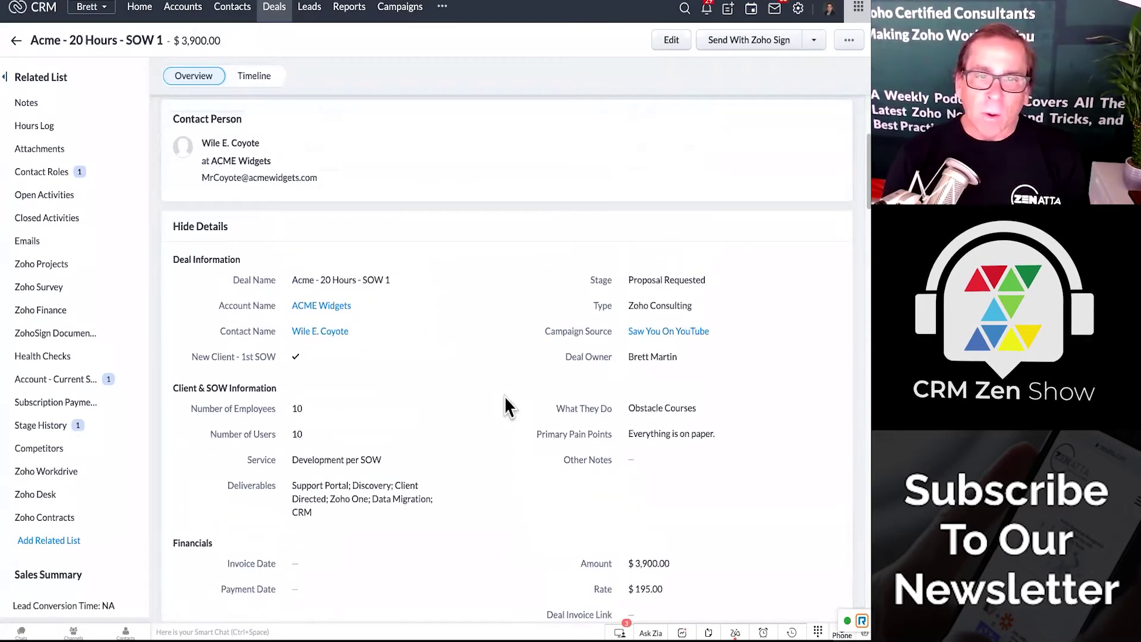
{"action": "scroll", "coordinate": [504, 406], "scroll_direction": "up", "scroll_amount": 5}
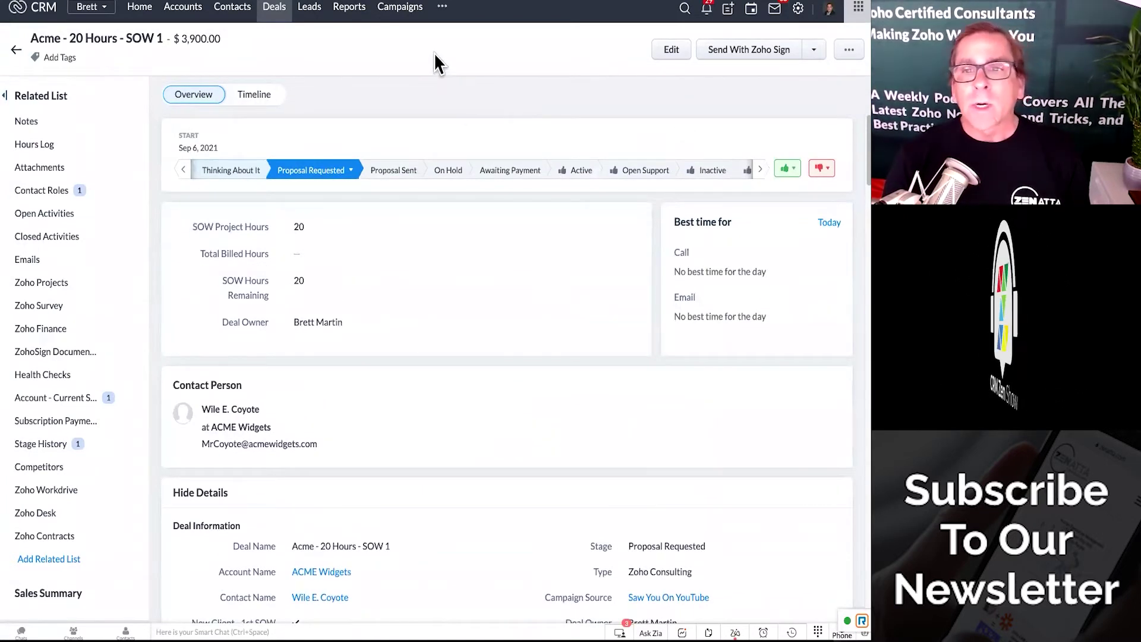
{"action": "left_click", "coordinate": [800, 12]}
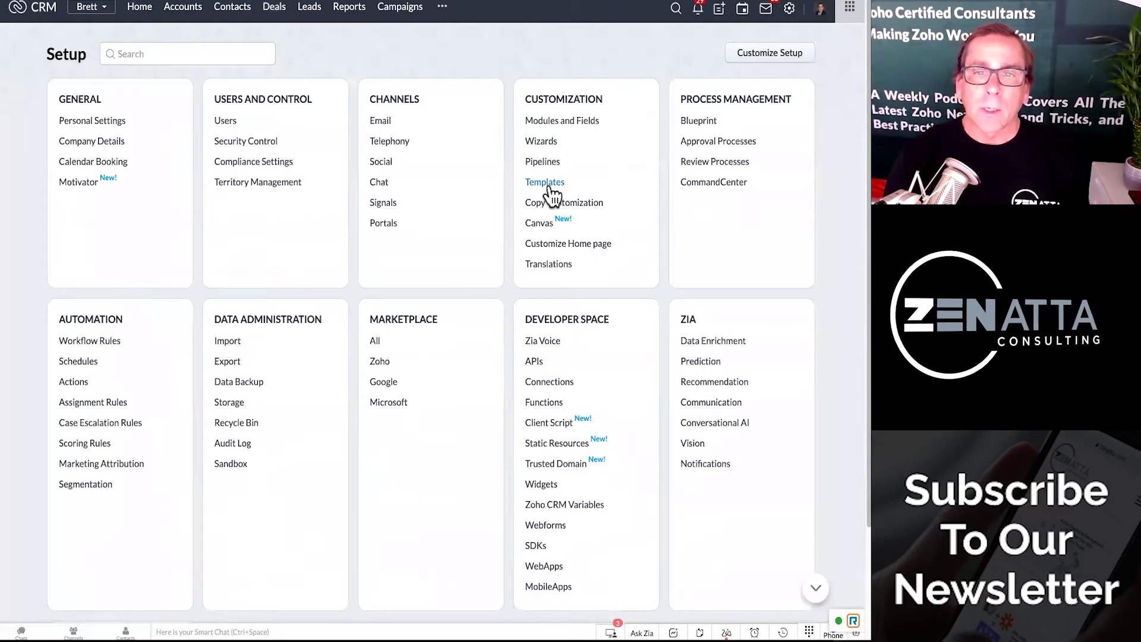
{"action": "left_click", "coordinate": [545, 182]}
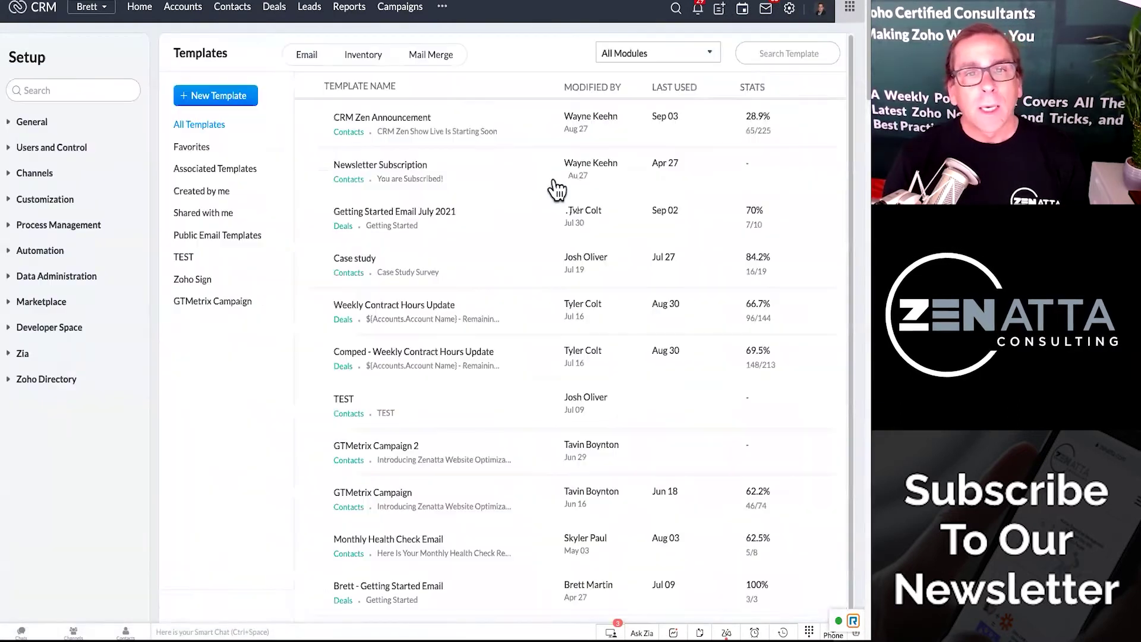
{"action": "left_click", "coordinate": [440, 55]}
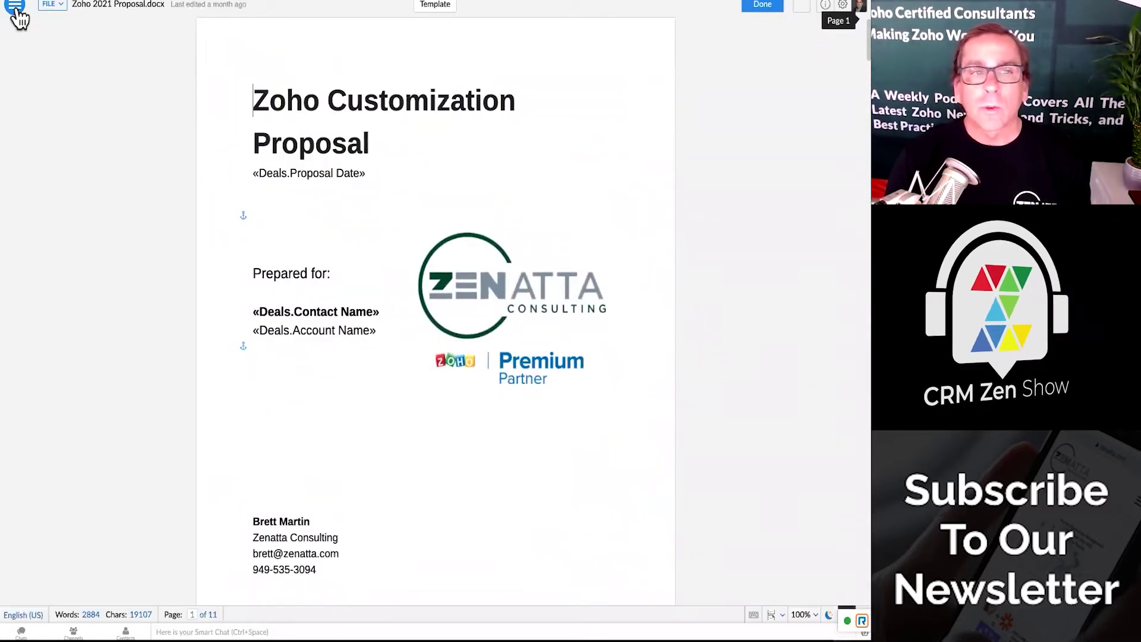
Show the Deals merge fields list in Writer's Fields > Merge Fields side panel
{"action": "left_click", "coordinate": [15, 9]}
{"action": "left_click", "coordinate": [15, 8]}
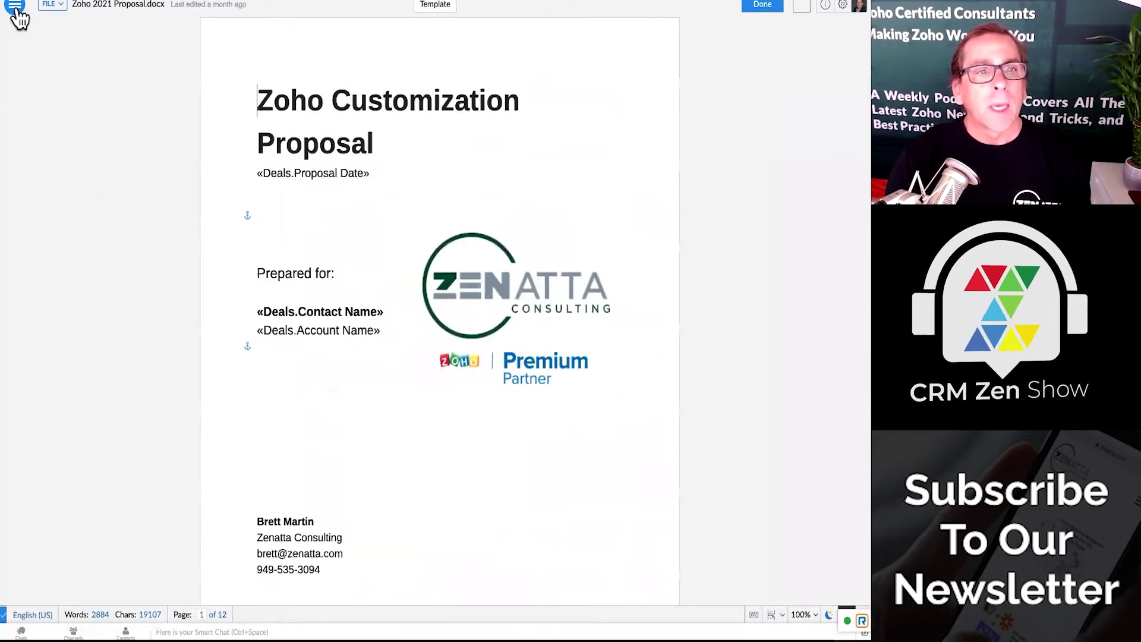
{"action": "left_click", "coordinate": [15, 8]}
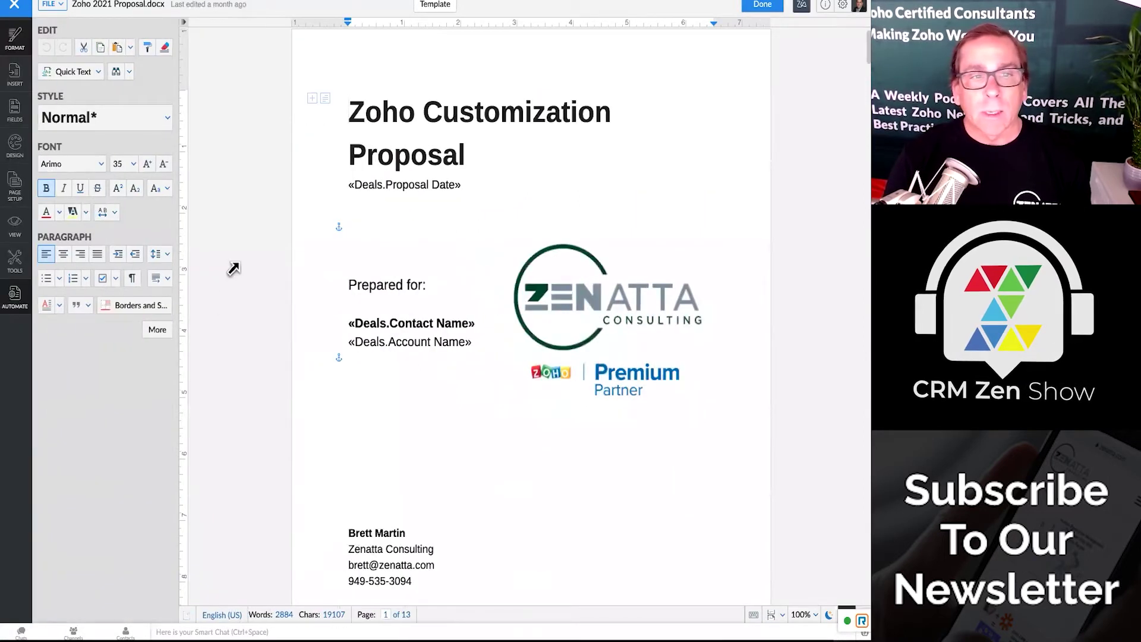
{"action": "left_click", "coordinate": [13, 108]}
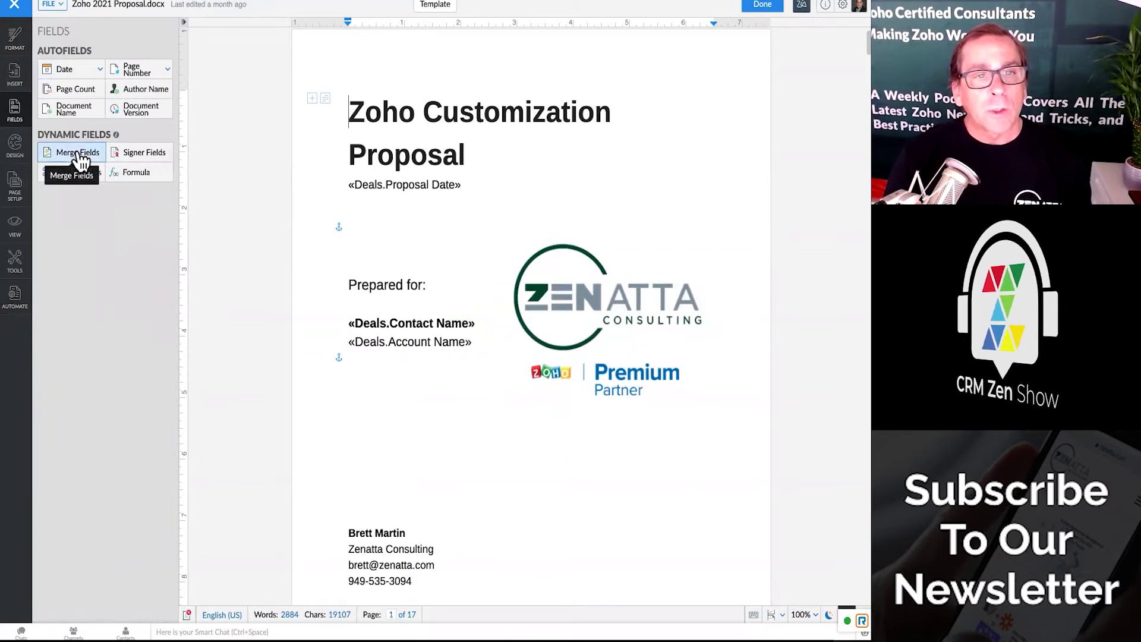
{"action": "left_click", "coordinate": [79, 156]}
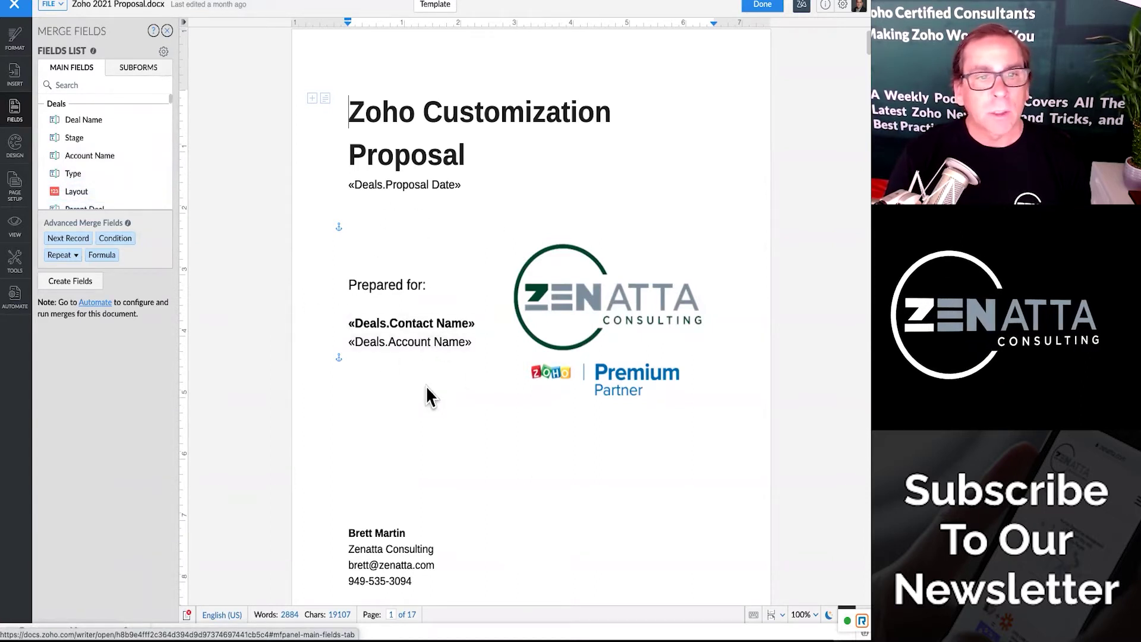
{"action": "scroll", "coordinate": [426, 385], "scroll_direction": "down", "scroll_amount": 1}
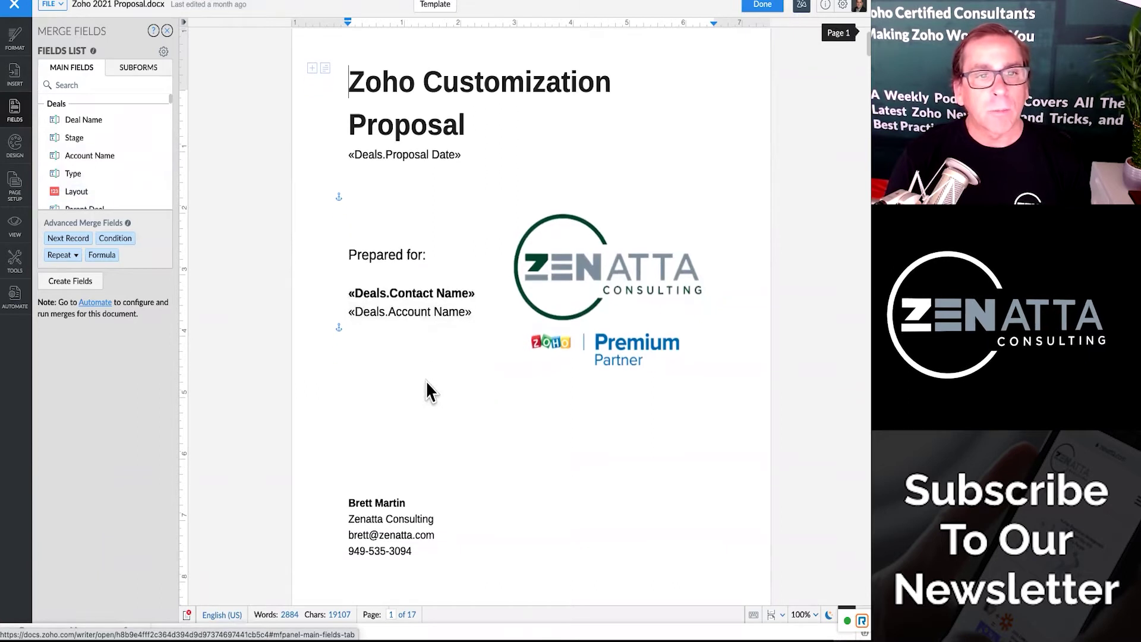
Insert the Account Name merge field on the blank line above Prepared for, removing the duplicate
{"action": "left_click", "coordinate": [353, 224]}
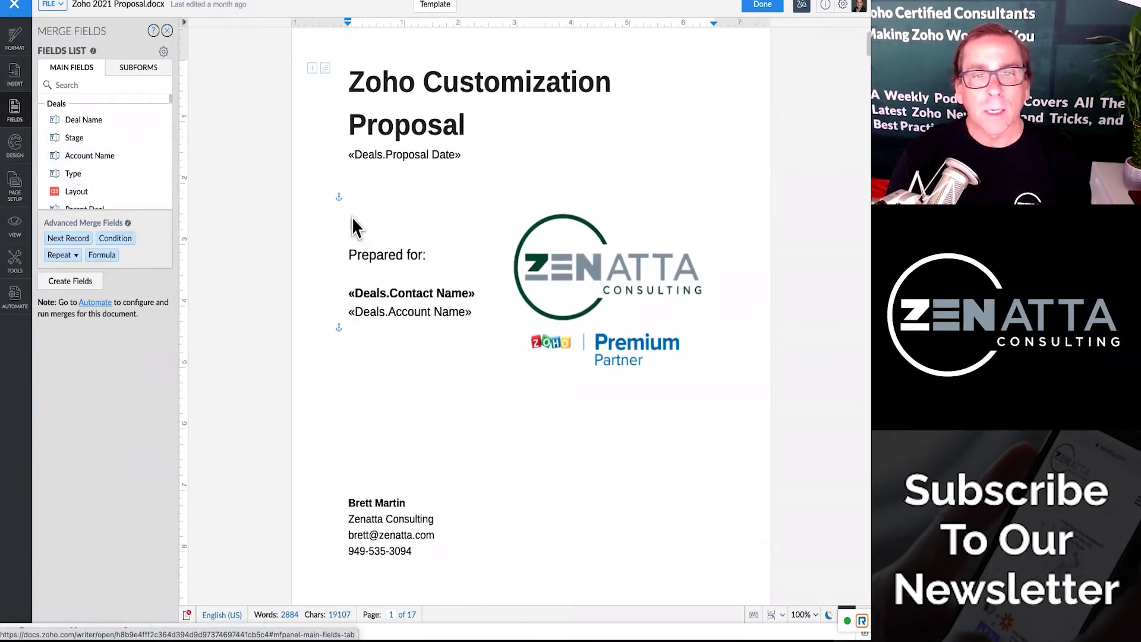
{"action": "left_click", "coordinate": [70, 159]}
{"action": "left_click", "coordinate": [70, 161]}
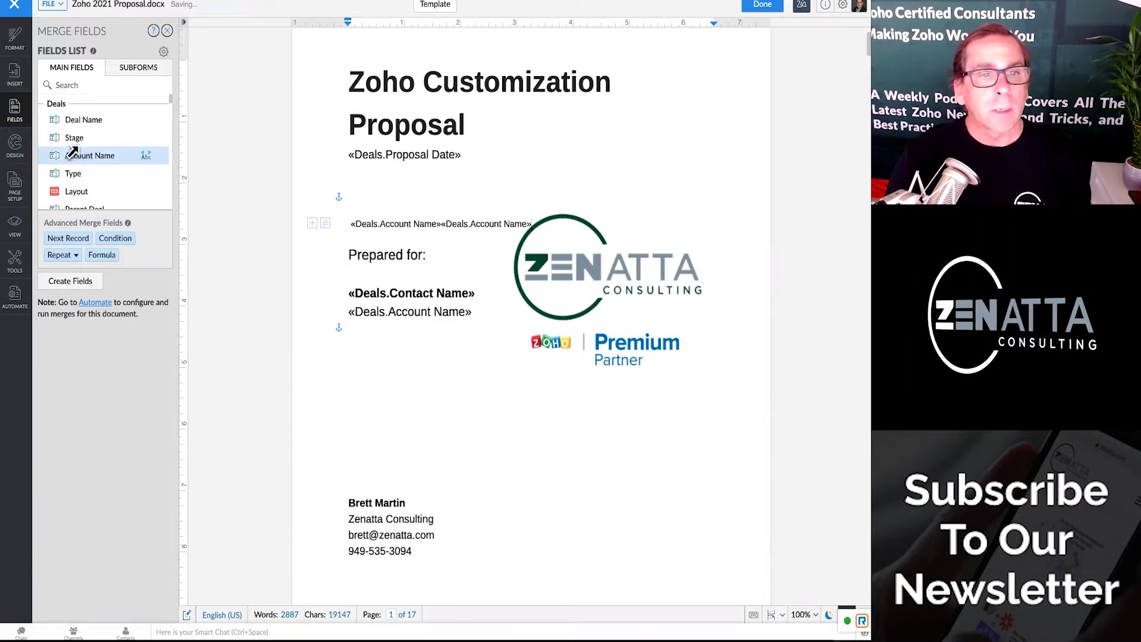
{"action": "double_click", "coordinate": [525, 223]}
{"action": "key", "text": "BackSpace"}
{"action": "key", "text": "BackSpace"}
{"action": "key", "text": "BackSpace"}
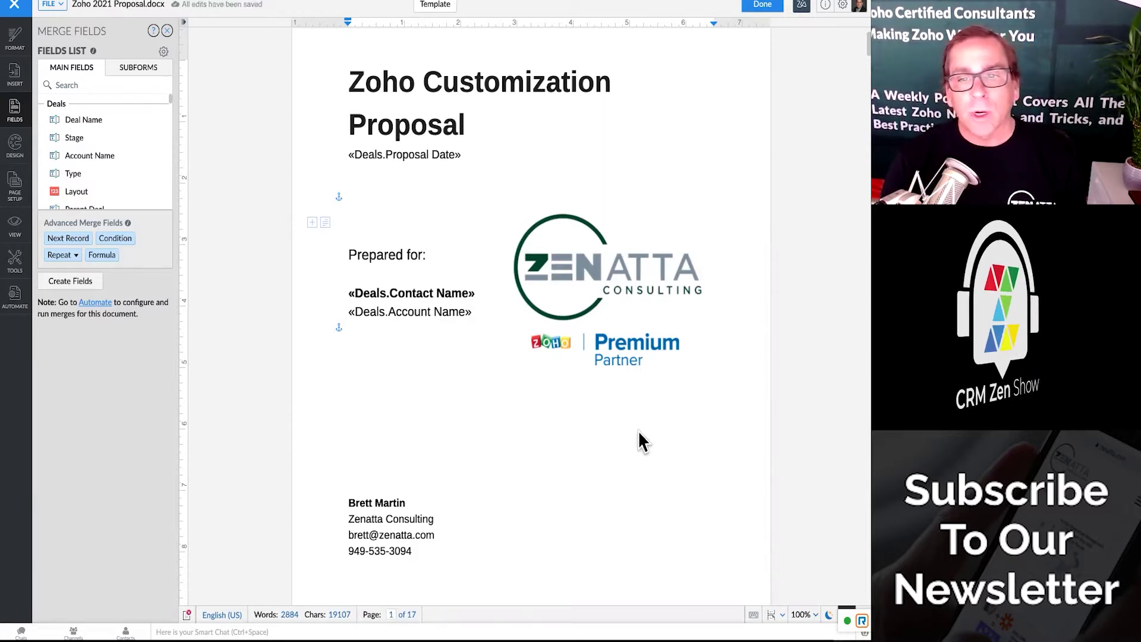
Review the template's Scope of Work if/else sections, then leave Writer for the CRM templates list
{"action": "scroll", "coordinate": [683, 176], "scroll_direction": "down", "scroll_amount": 10}
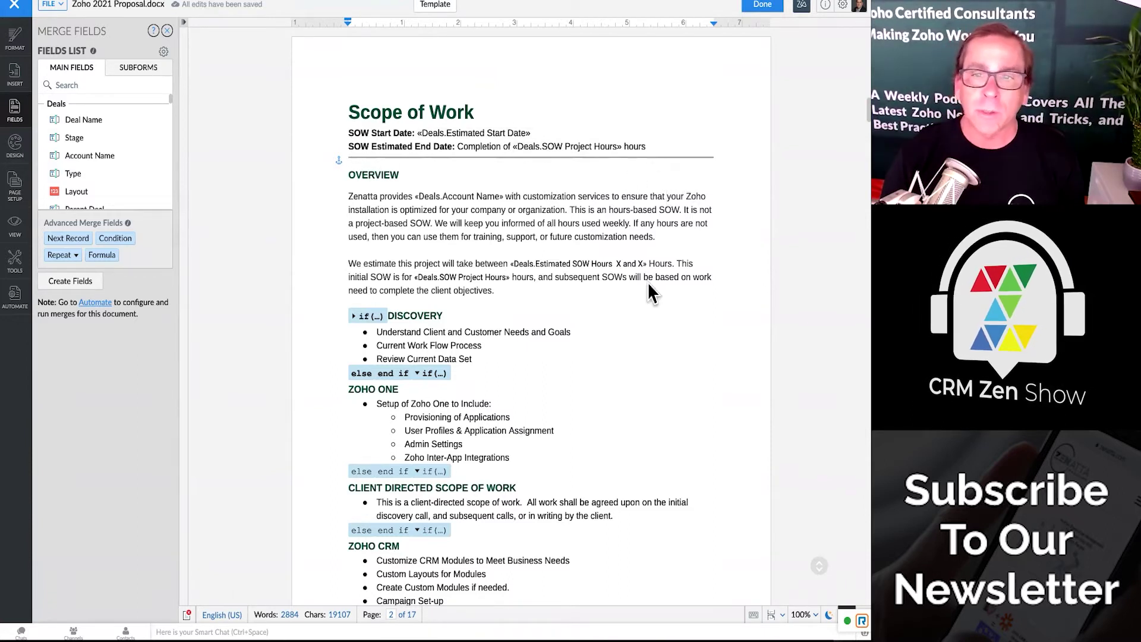
{"action": "scroll", "coordinate": [651, 291], "scroll_direction": "down", "scroll_amount": 3}
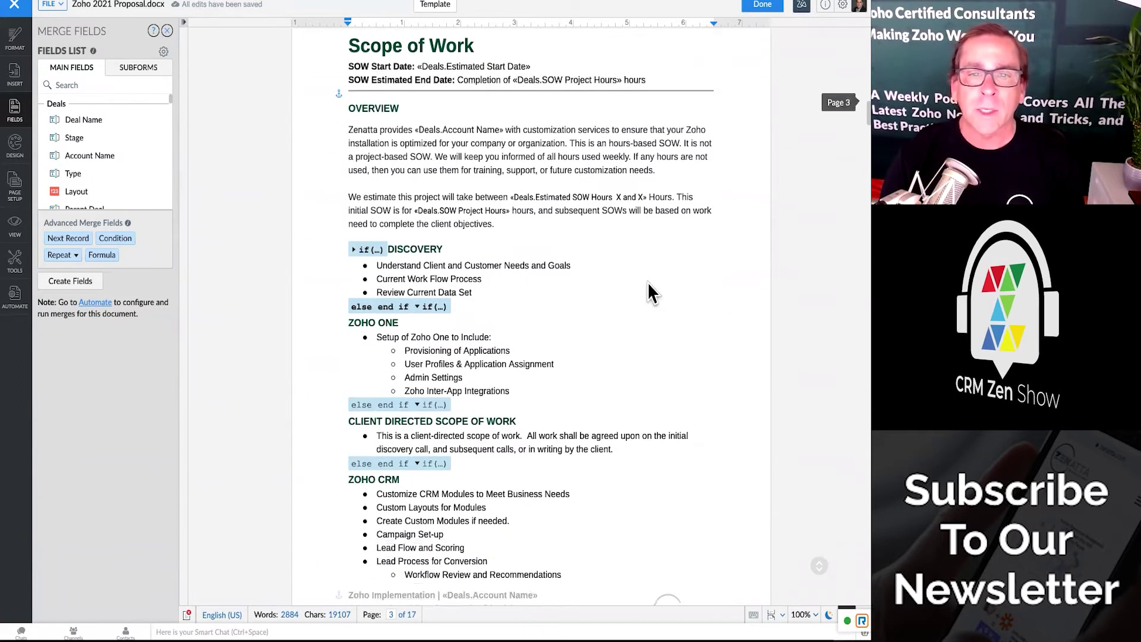
{"action": "scroll", "coordinate": [647, 282], "scroll_direction": "down", "scroll_amount": 1}
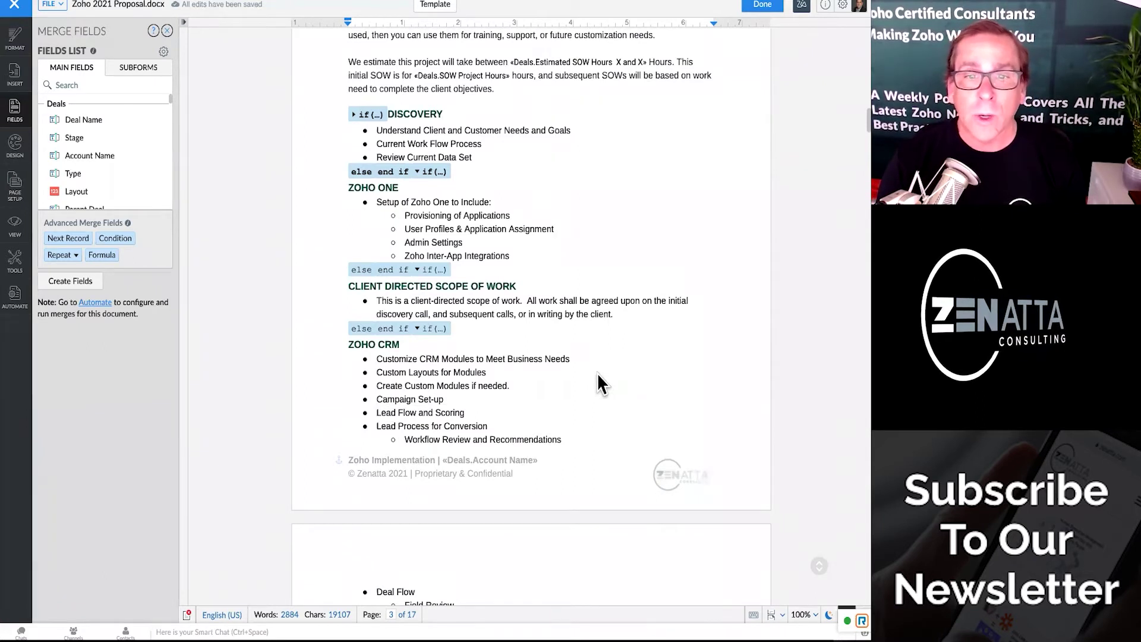
{"action": "scroll", "coordinate": [597, 373], "scroll_direction": "down", "scroll_amount": 15}
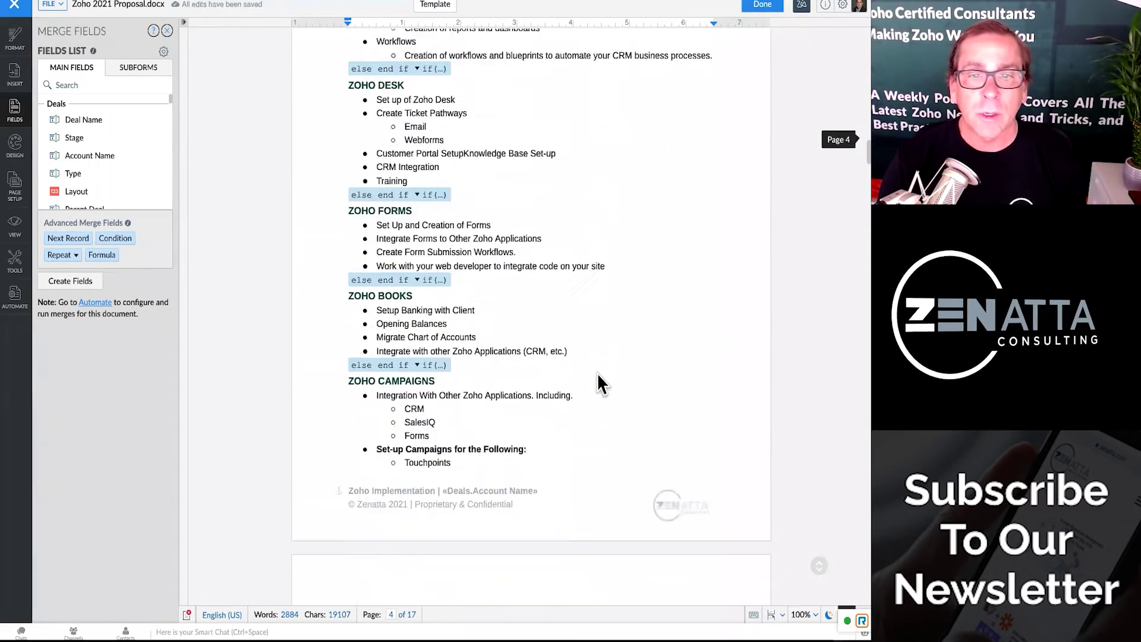
{"action": "scroll", "coordinate": [596, 372], "scroll_direction": "down", "scroll_amount": 12}
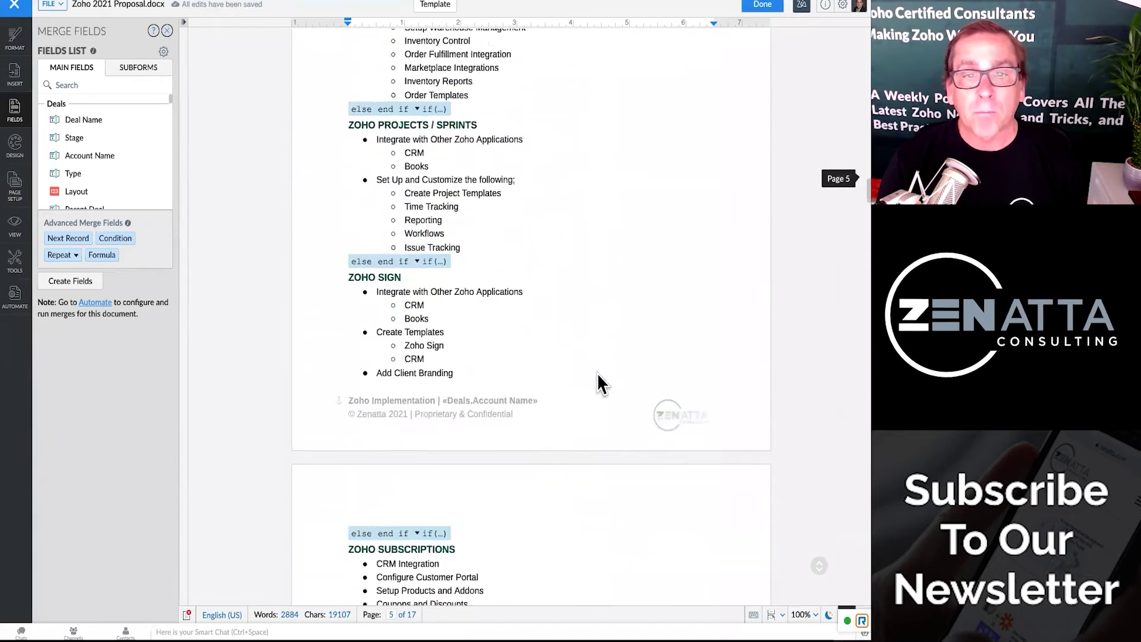
{"action": "scroll", "coordinate": [598, 374], "scroll_direction": "down", "scroll_amount": 12}
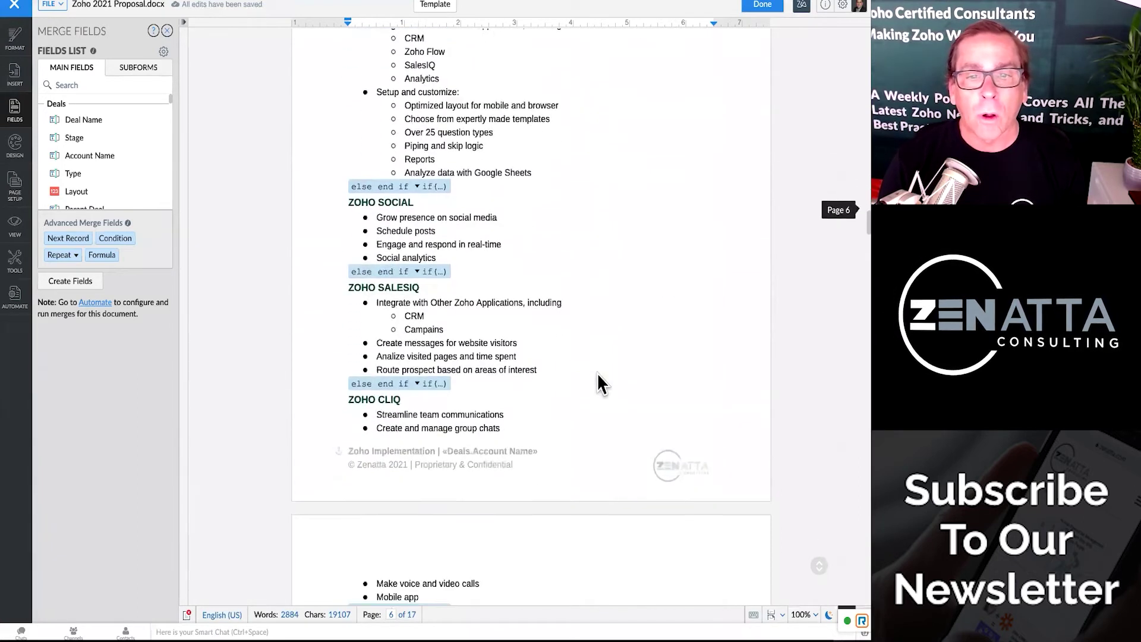
{"action": "scroll", "coordinate": [596, 372], "scroll_direction": "down", "scroll_amount": 10}
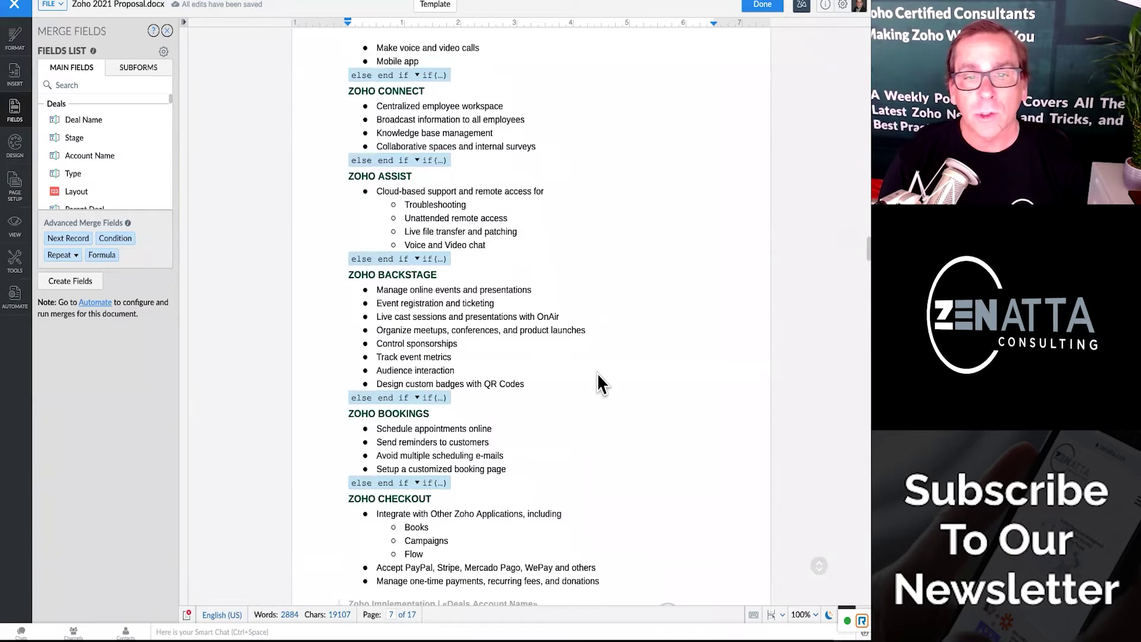
{"action": "scroll", "coordinate": [598, 376], "scroll_direction": "down", "scroll_amount": 5}
{"action": "scroll", "coordinate": [598, 375], "scroll_direction": "up", "scroll_amount": 20}
{"action": "scroll", "coordinate": [599, 384], "scroll_direction": "up", "scroll_amount": 20}
{"action": "scroll", "coordinate": [599, 383], "scroll_direction": "down", "scroll_amount": 20}
{"action": "scroll", "coordinate": [598, 374], "scroll_direction": "up", "scroll_amount": 8}
{"action": "scroll", "coordinate": [598, 374], "scroll_direction": "down", "scroll_amount": 2}
{"action": "scroll", "coordinate": [598, 374], "scroll_direction": "up", "scroll_amount": 1}
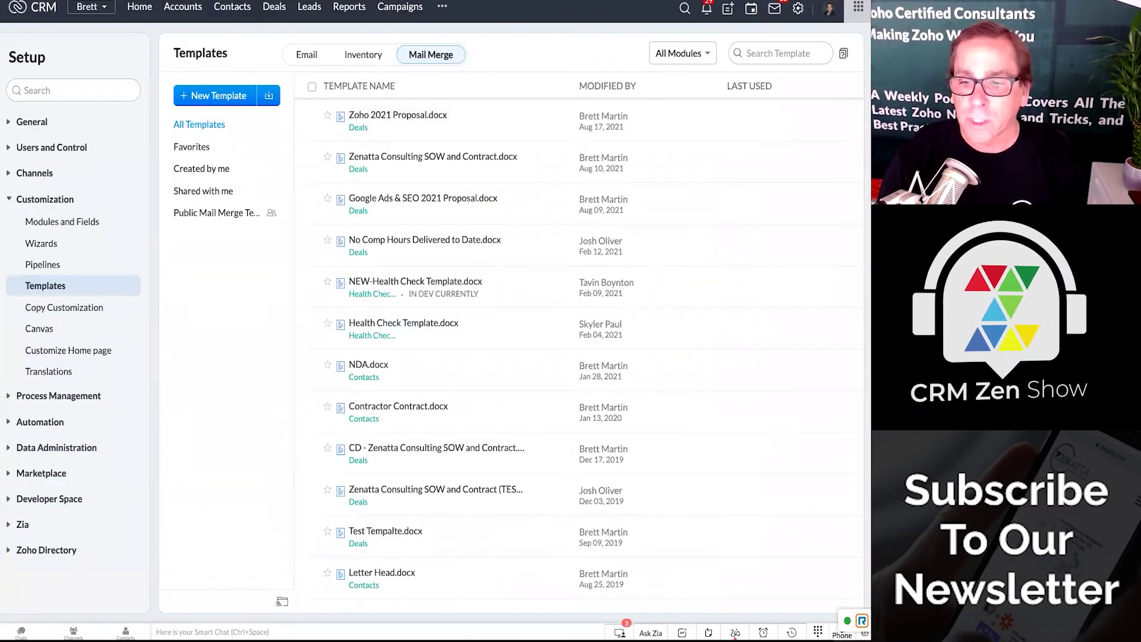
{"action": "left_click", "coordinate": [791, 632]}
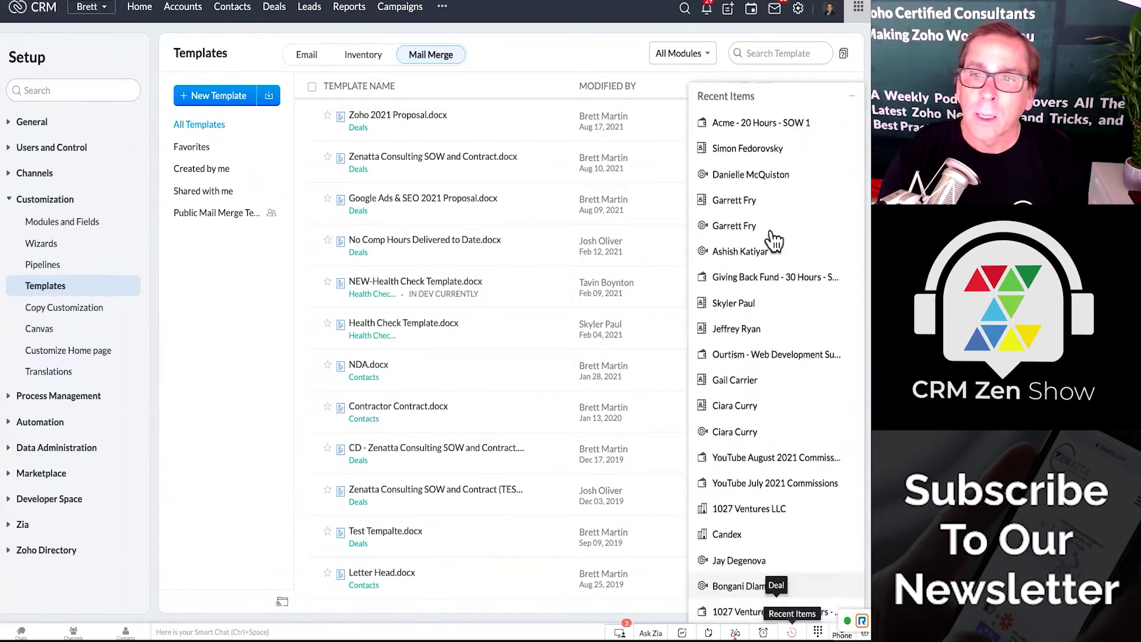
Reopen the Acme - 20 Hours - SOW 1 deal and check its SOW Details and Deliverables fields
{"action": "left_click", "coordinate": [759, 125]}
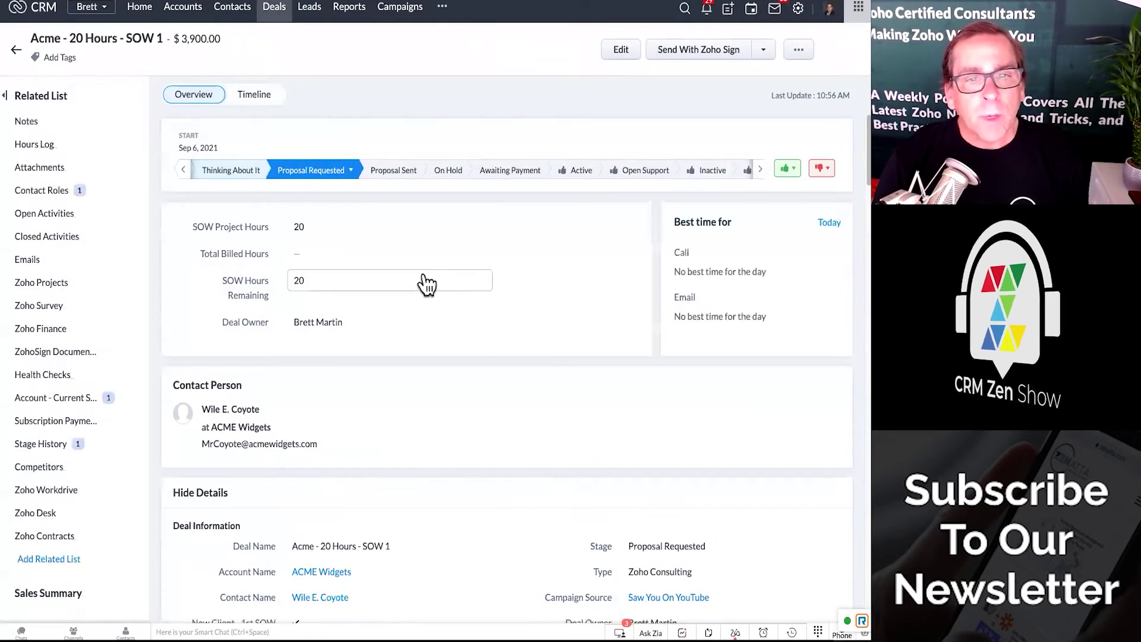
{"action": "scroll", "coordinate": [525, 380], "scroll_direction": "down", "scroll_amount": 3}
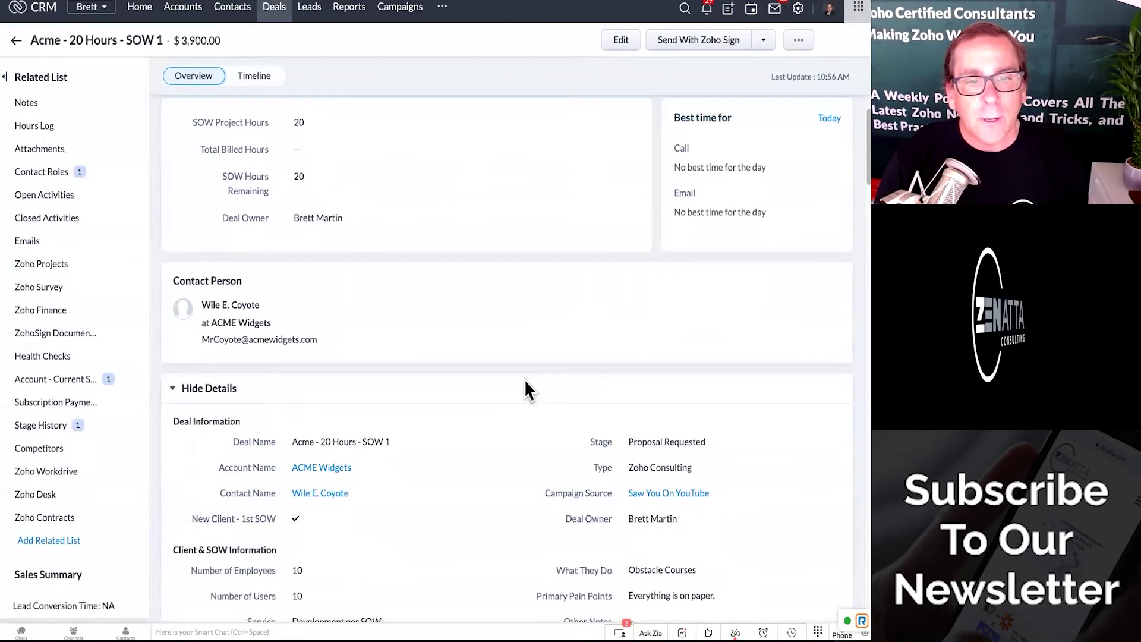
{"action": "scroll", "coordinate": [525, 383], "scroll_direction": "down", "scroll_amount": 5}
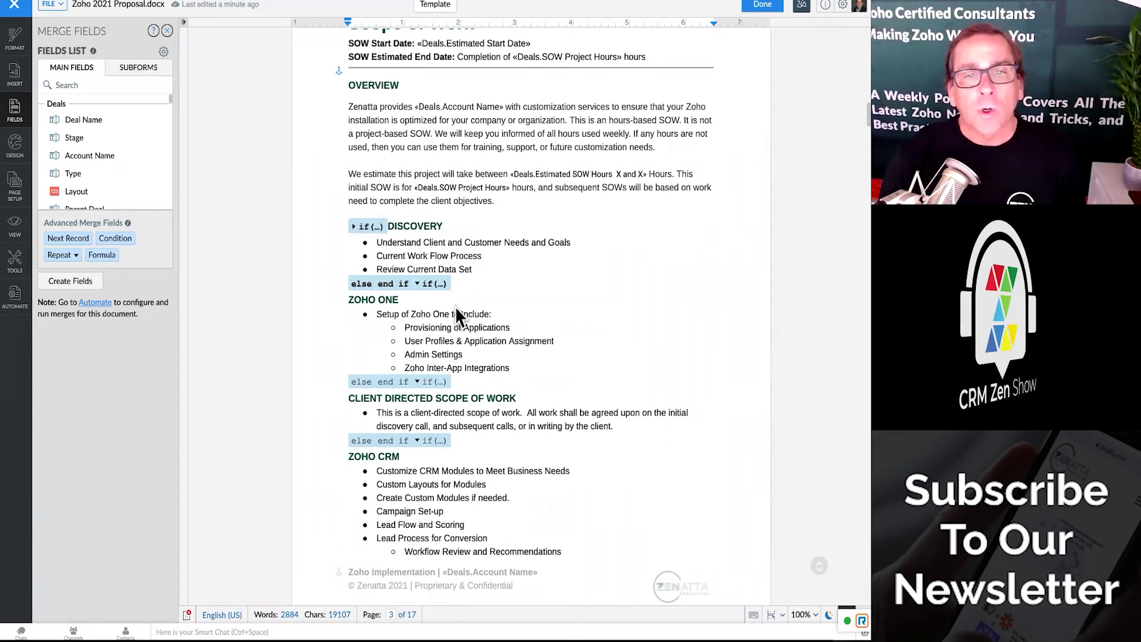
Inspect the DISCOVERY if block's condition: Deliverables Contains "Discovery"
{"action": "left_click", "coordinate": [354, 226]}
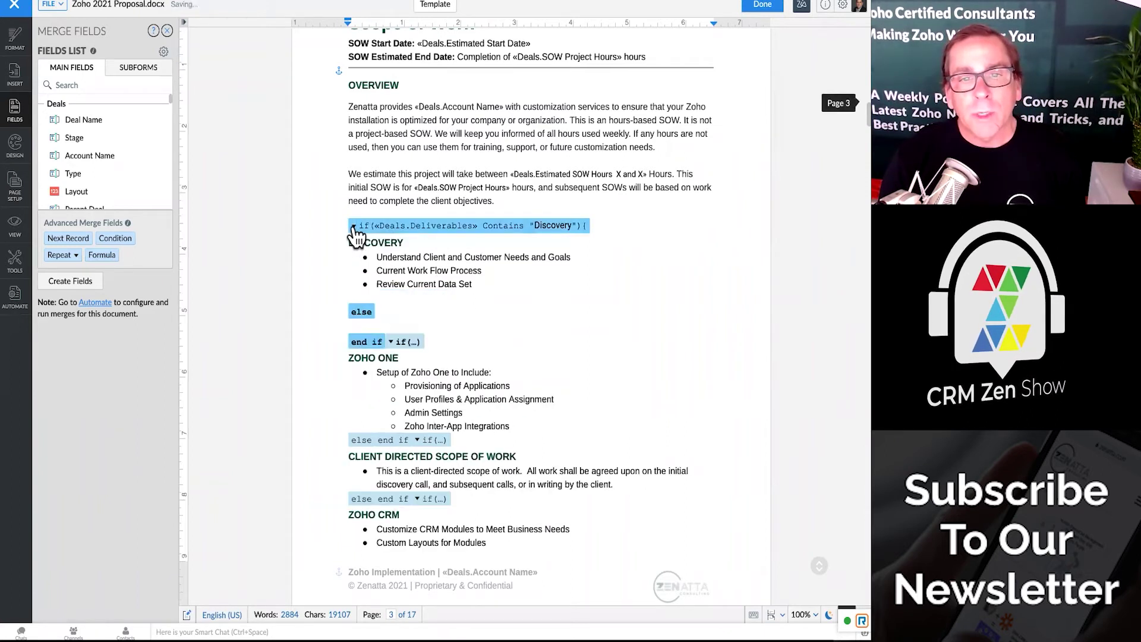
{"action": "left_click", "coordinate": [354, 226]}
{"action": "left_click", "coordinate": [354, 226]}
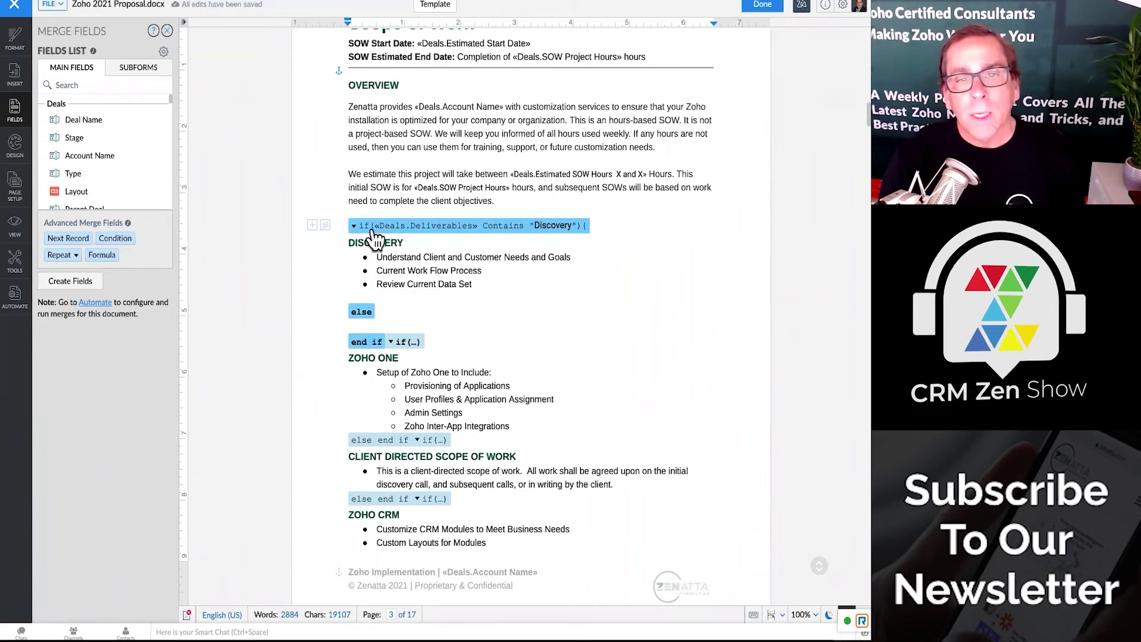
{"action": "left_click", "coordinate": [380, 231]}
{"action": "left_click", "coordinate": [377, 228]}
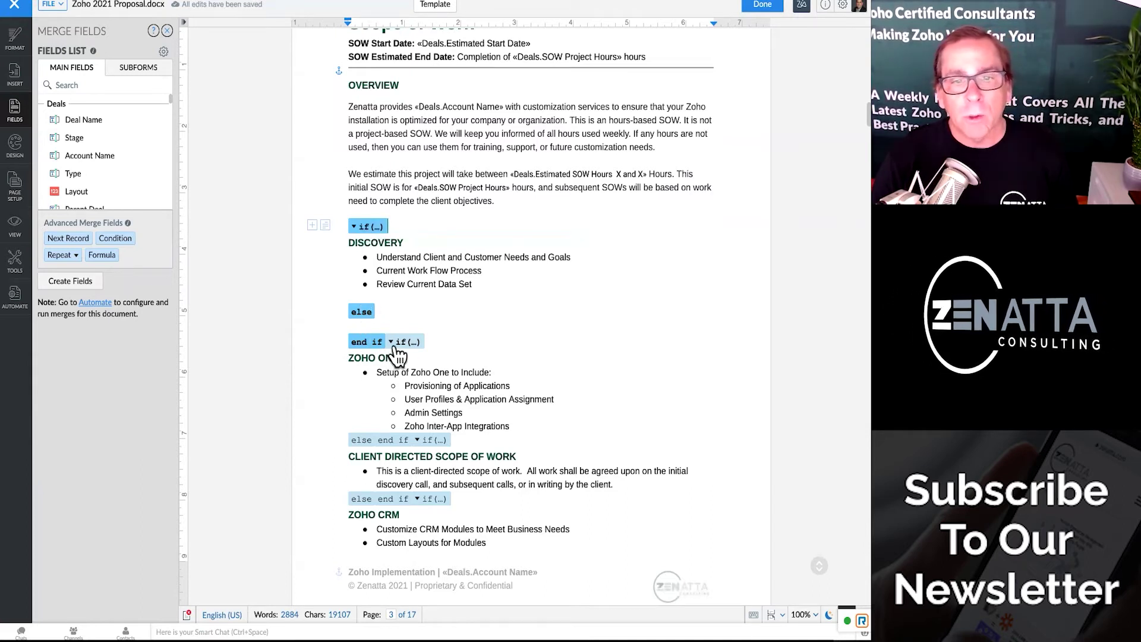
Join the ZOHO ONE heading onto the preceding end if line and collapse its if condition
{"action": "key", "text": "Delete"}
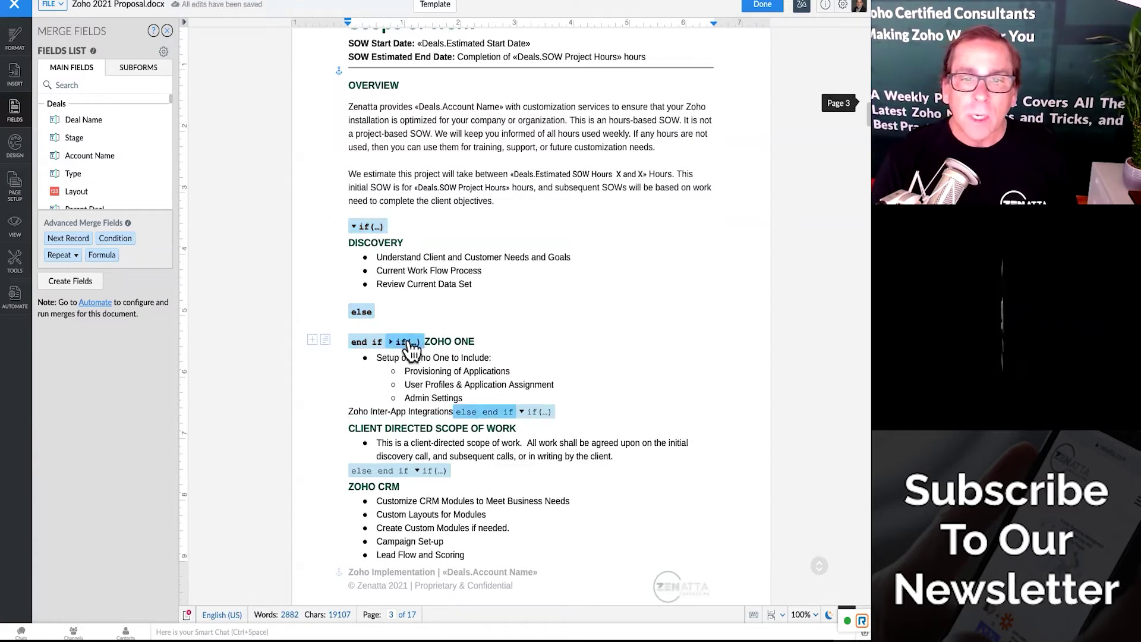
{"action": "left_click", "coordinate": [391, 343]}
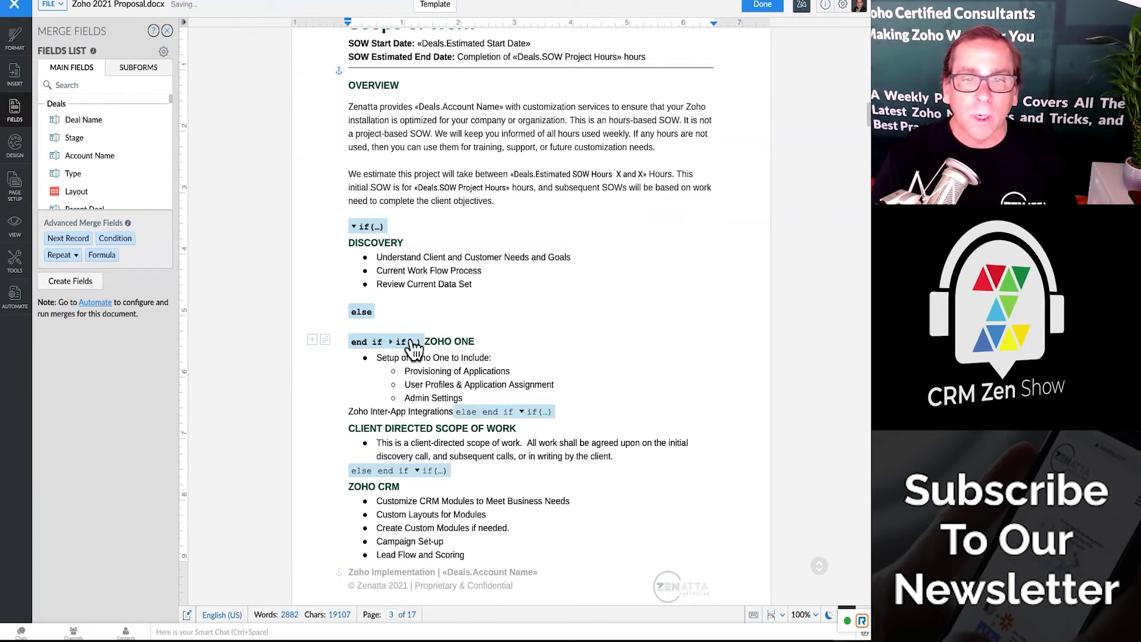
{"action": "scroll", "coordinate": [602, 324], "scroll_direction": "down", "scroll_amount": 2}
{"action": "scroll", "coordinate": [603, 327], "scroll_direction": "down", "scroll_amount": 5}
{"action": "scroll", "coordinate": [601, 323], "scroll_direction": "up", "scroll_amount": 10}
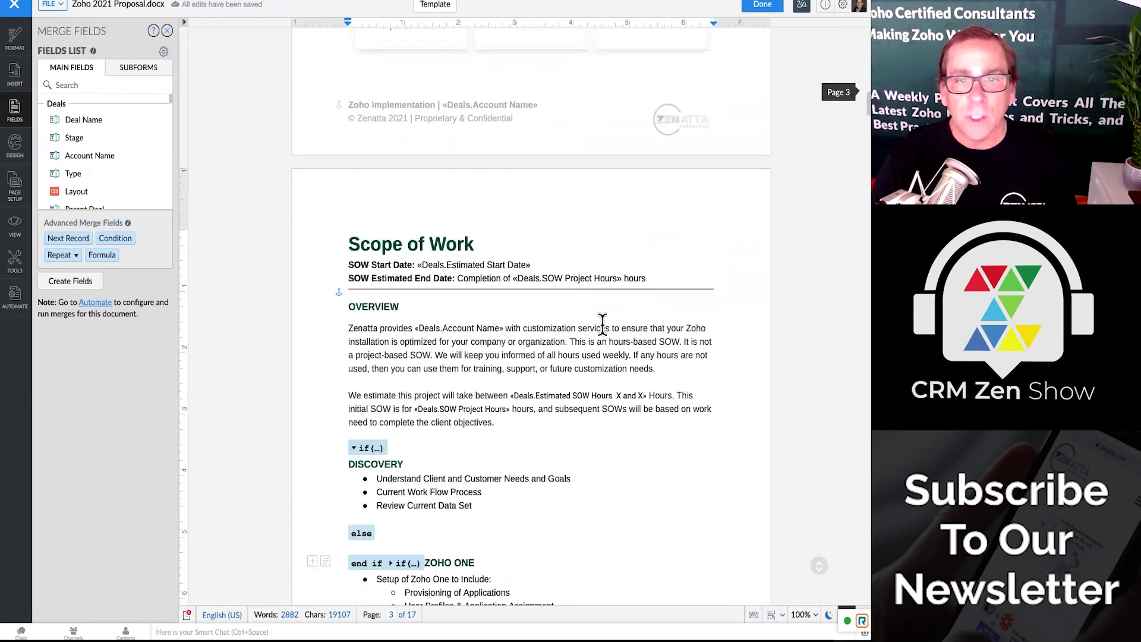
{"action": "scroll", "coordinate": [601, 323], "scroll_direction": "down", "scroll_amount": 2}
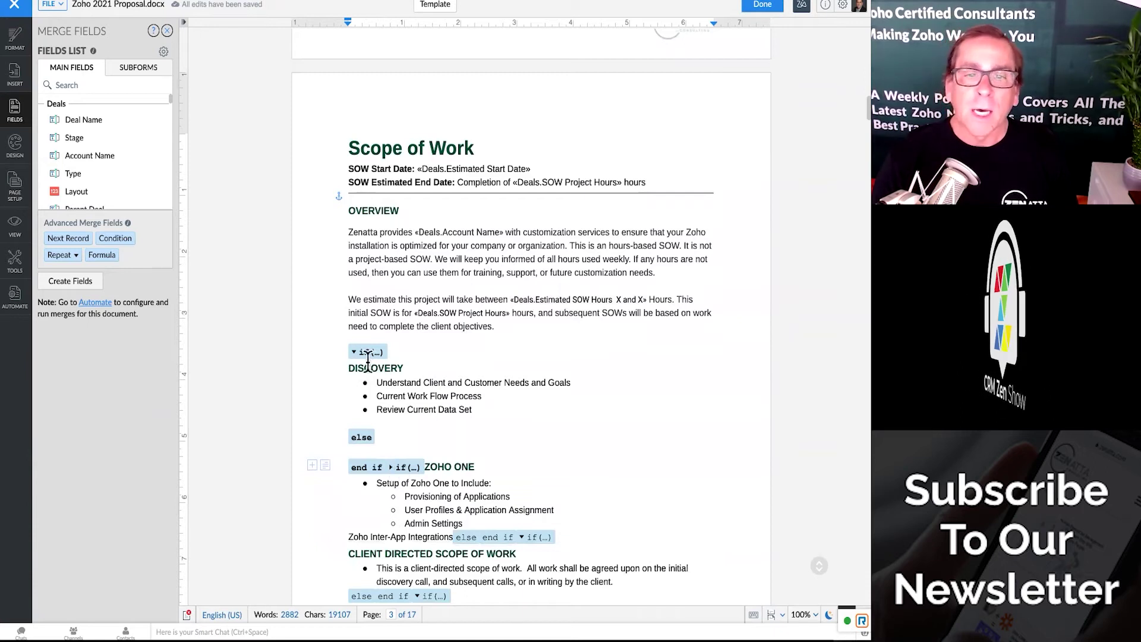
{"action": "mouse_move", "coordinate": [355, 357]}
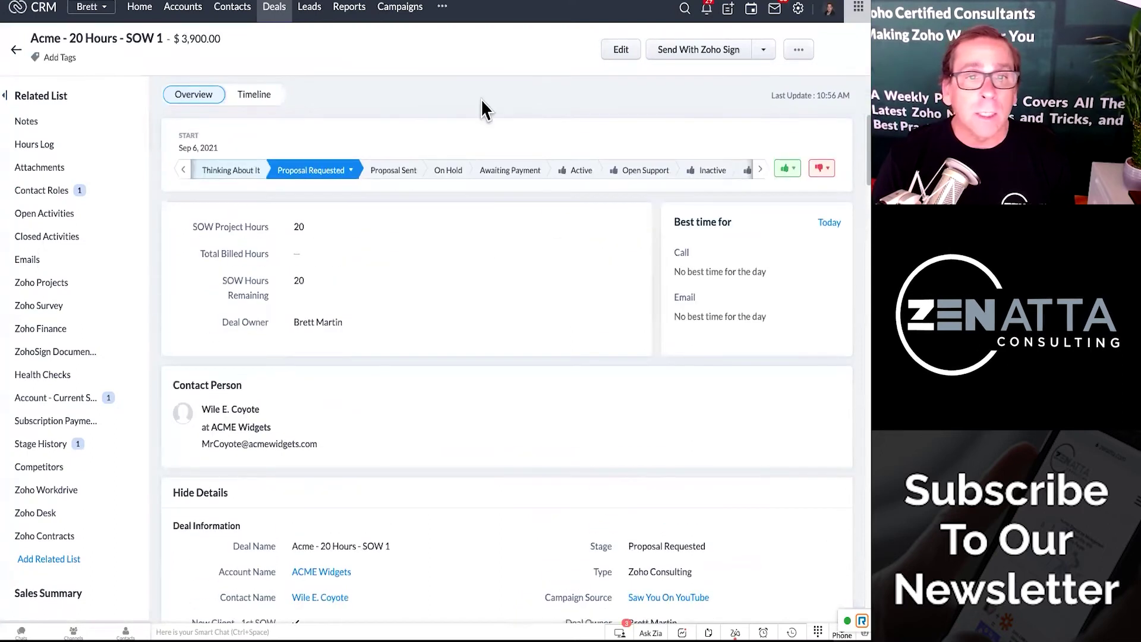
Mail merge the Acme deal into the Zoho 2021 Proposal.docx template
{"action": "left_click", "coordinate": [799, 52]}
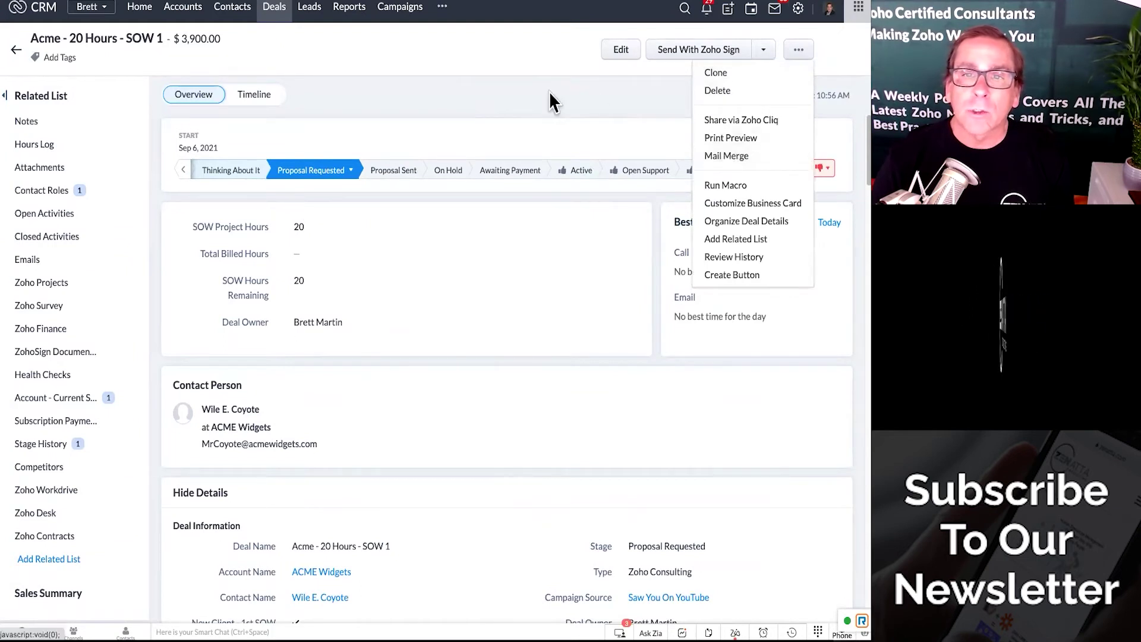
{"action": "left_click", "coordinate": [594, 96]}
{"action": "left_click", "coordinate": [799, 57]}
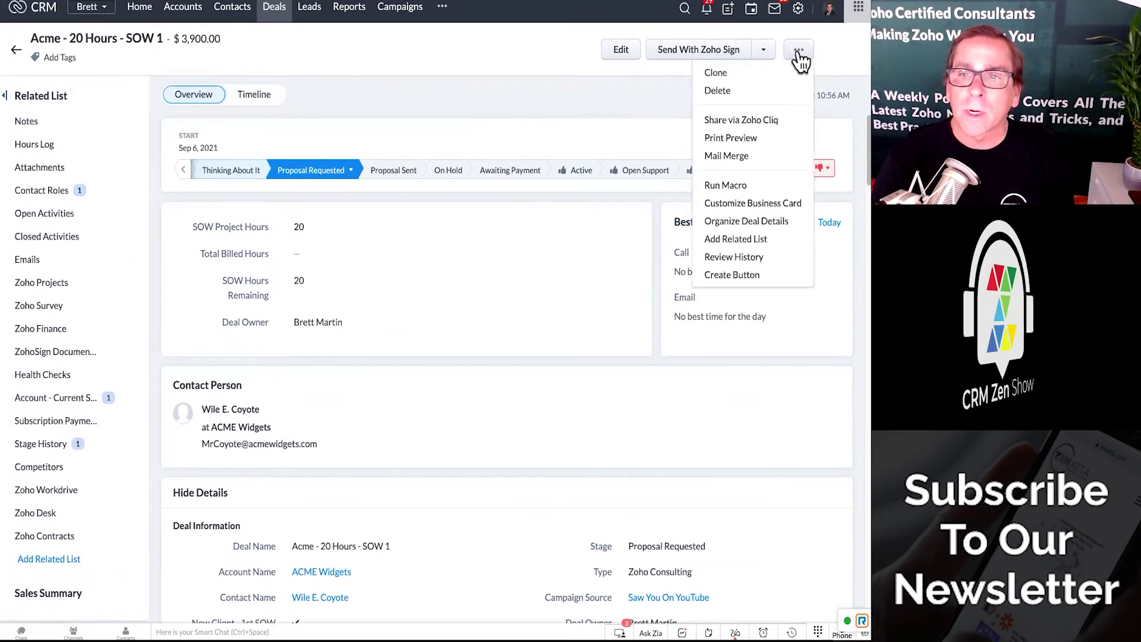
{"action": "left_click", "coordinate": [735, 158]}
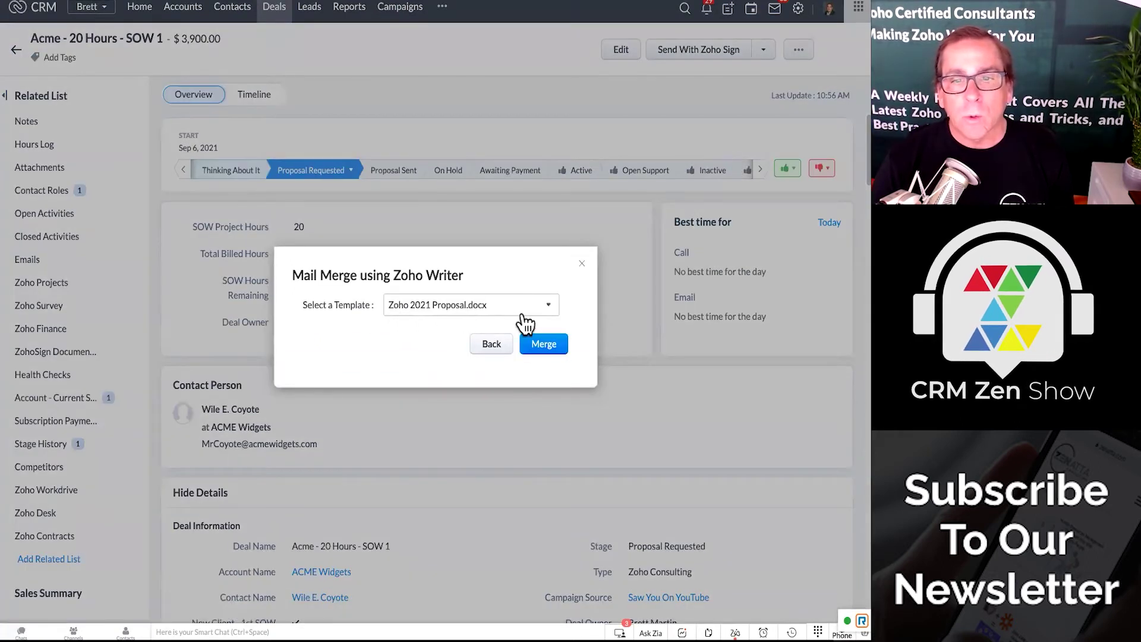
{"action": "left_click", "coordinate": [544, 344]}
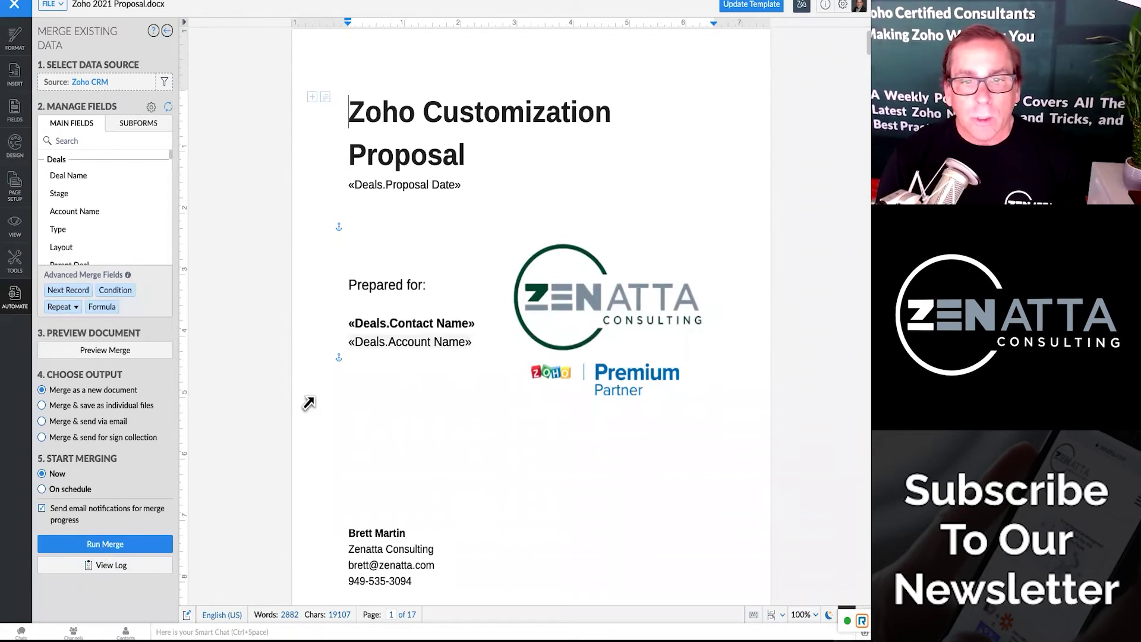
Run the merge now as a new document
{"action": "left_click", "coordinate": [99, 549]}
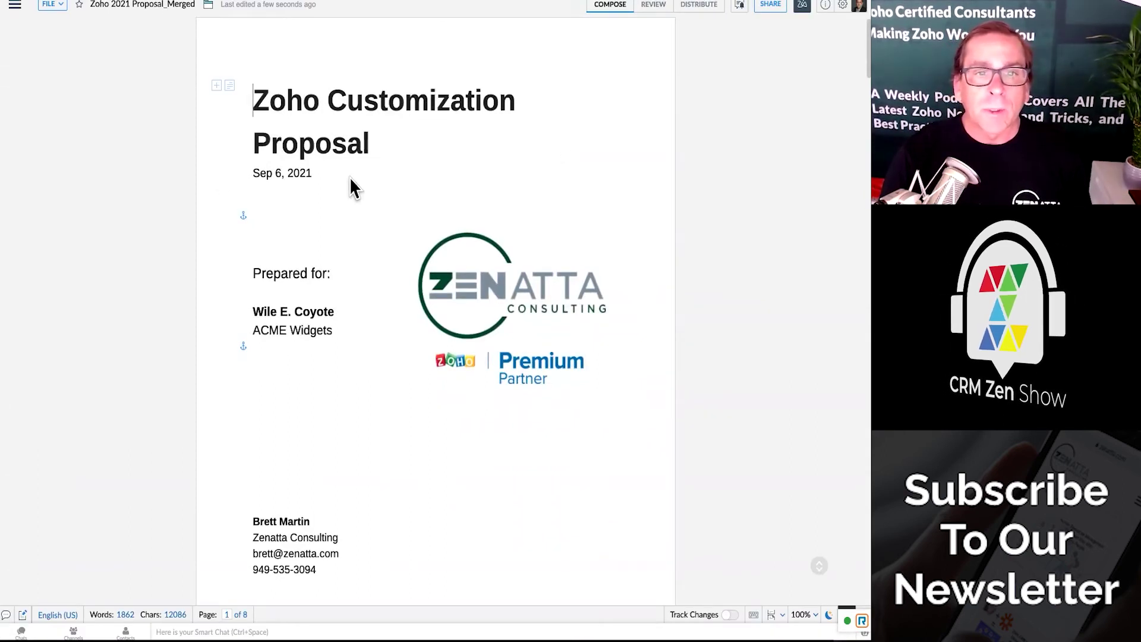
Make Zoho Inter-App Integrations an indented sub-bullet and add a line before CLIENT DIRECTED SCOPE OF WORK
{"action": "scroll", "coordinate": [382, 442], "scroll_direction": "down", "scroll_amount": 4}
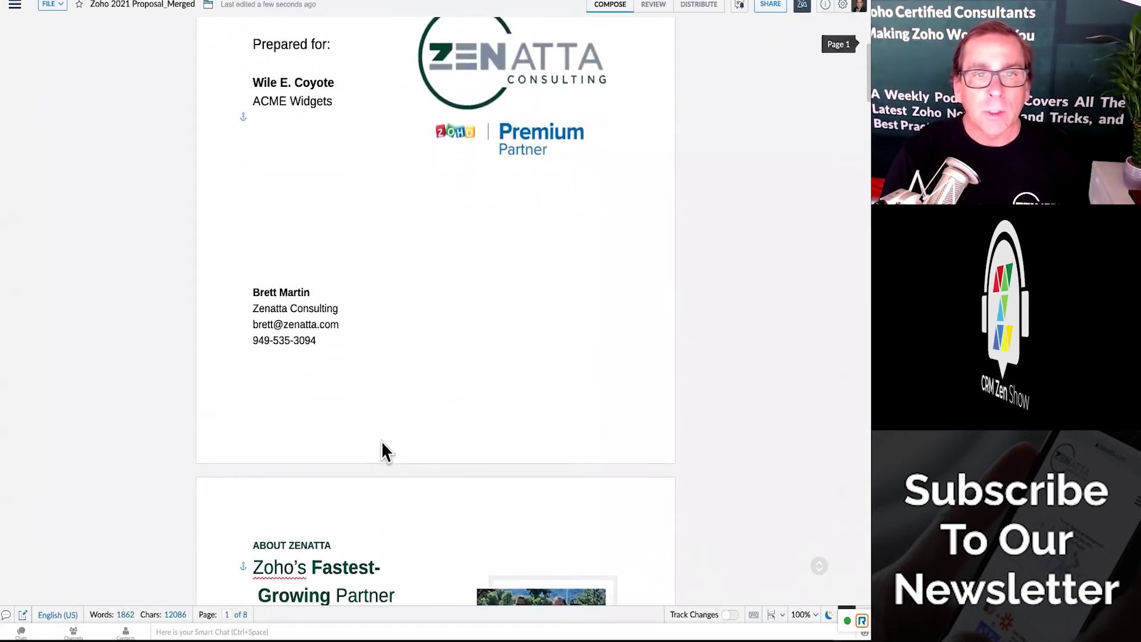
{"action": "scroll", "coordinate": [383, 444], "scroll_direction": "down", "scroll_amount": 12}
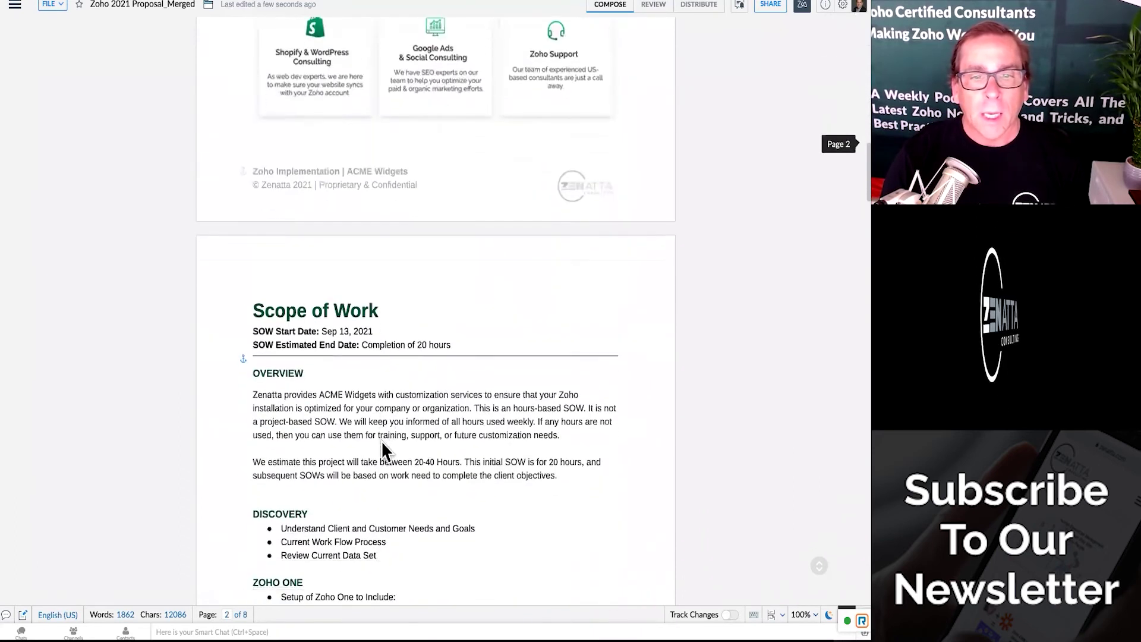
{"action": "scroll", "coordinate": [382, 442], "scroll_direction": "down", "scroll_amount": 2}
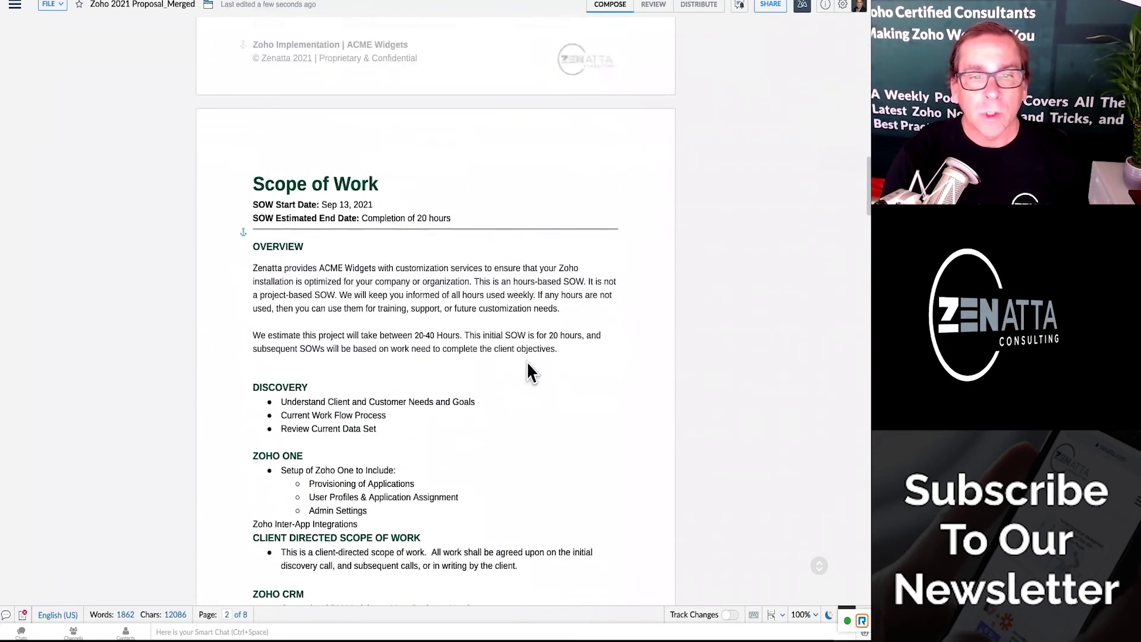
{"action": "scroll", "coordinate": [520, 414], "scroll_direction": "down", "scroll_amount": 4}
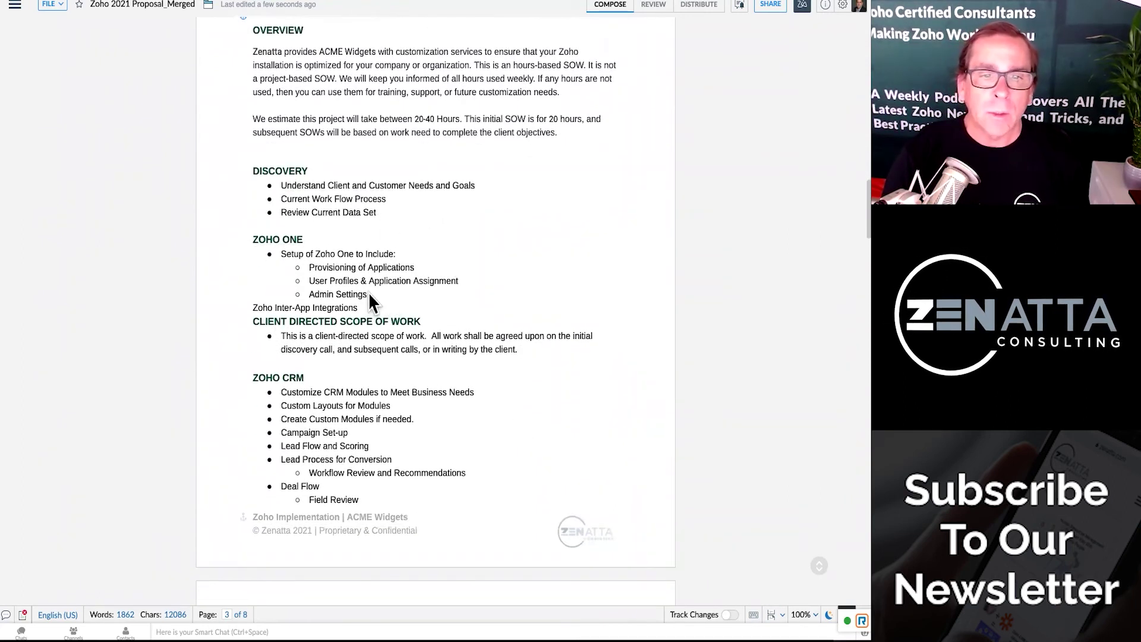
{"action": "left_click", "coordinate": [450, 290]}
{"action": "key", "text": "Delete"}
{"action": "key", "text": "Return"}
{"action": "left_click", "coordinate": [432, 306]}
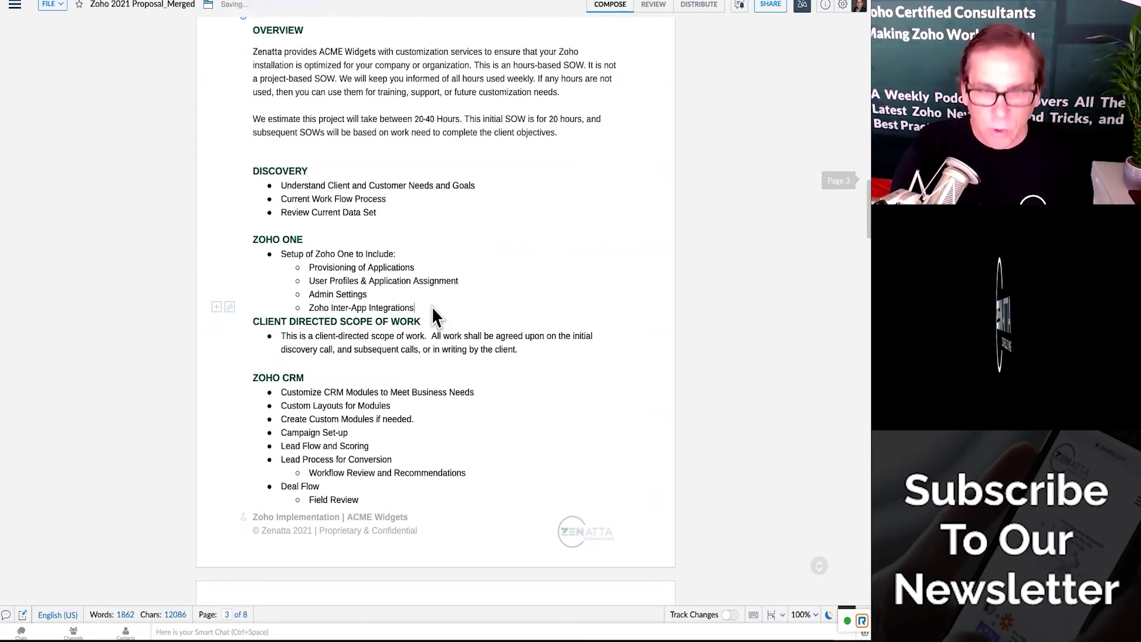
{"action": "key", "text": "Return"}
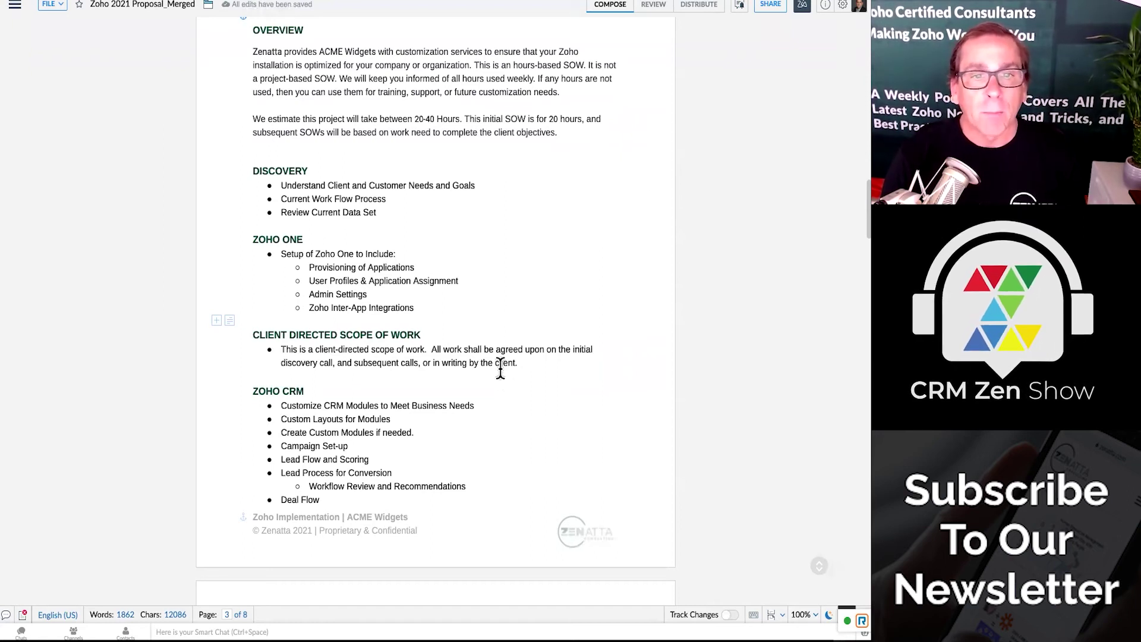
{"action": "scroll", "coordinate": [354, 422], "scroll_direction": "down", "scroll_amount": 7}
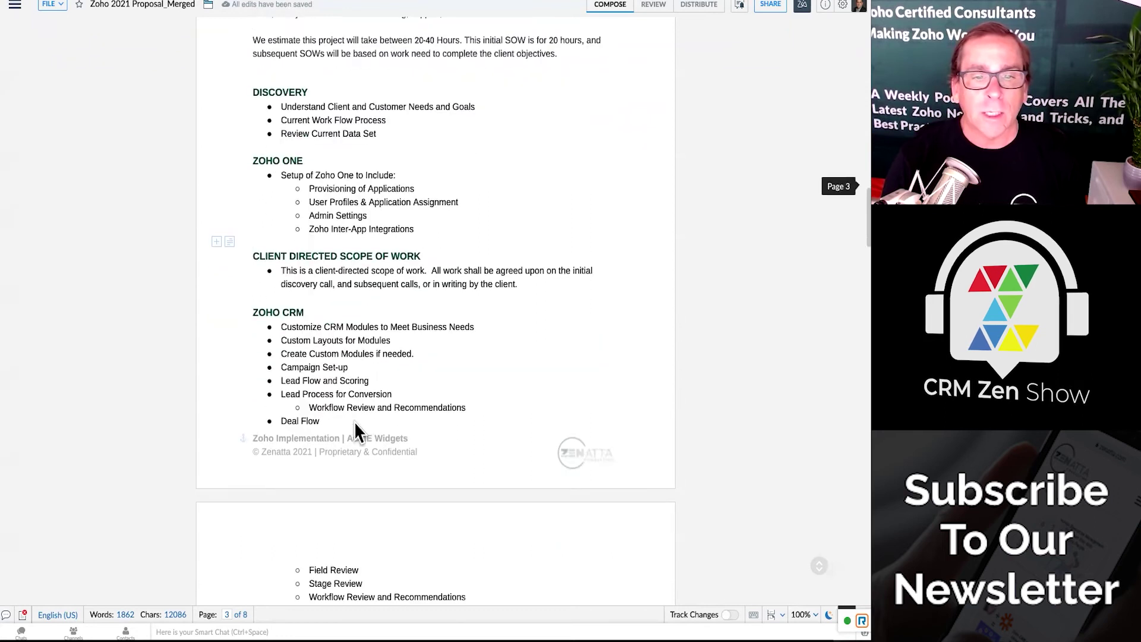
{"action": "scroll", "coordinate": [387, 421], "scroll_direction": "down", "scroll_amount": 1}
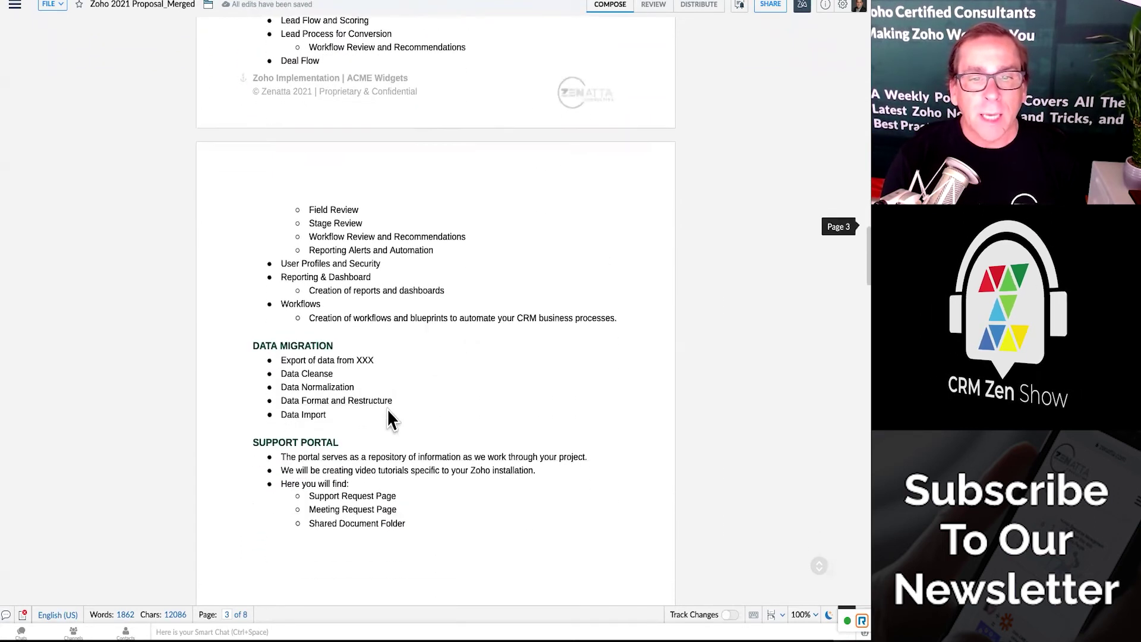
{"action": "scroll", "coordinate": [406, 401], "scroll_direction": "down", "scroll_amount": 1}
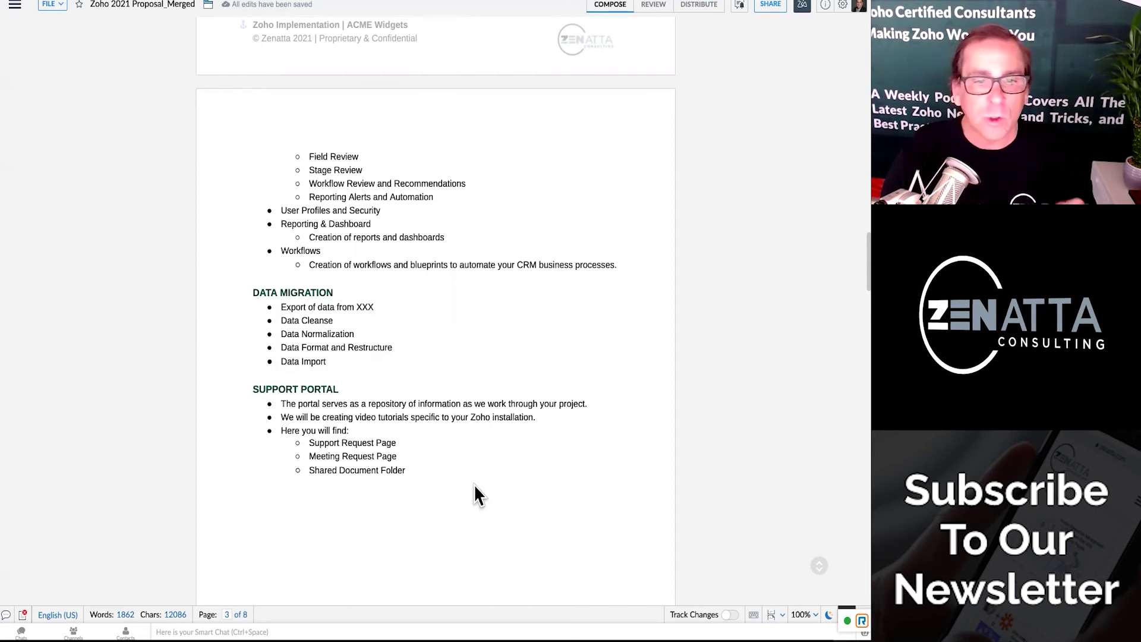
{"action": "scroll", "coordinate": [474, 486], "scroll_direction": "down", "scroll_amount": 10}
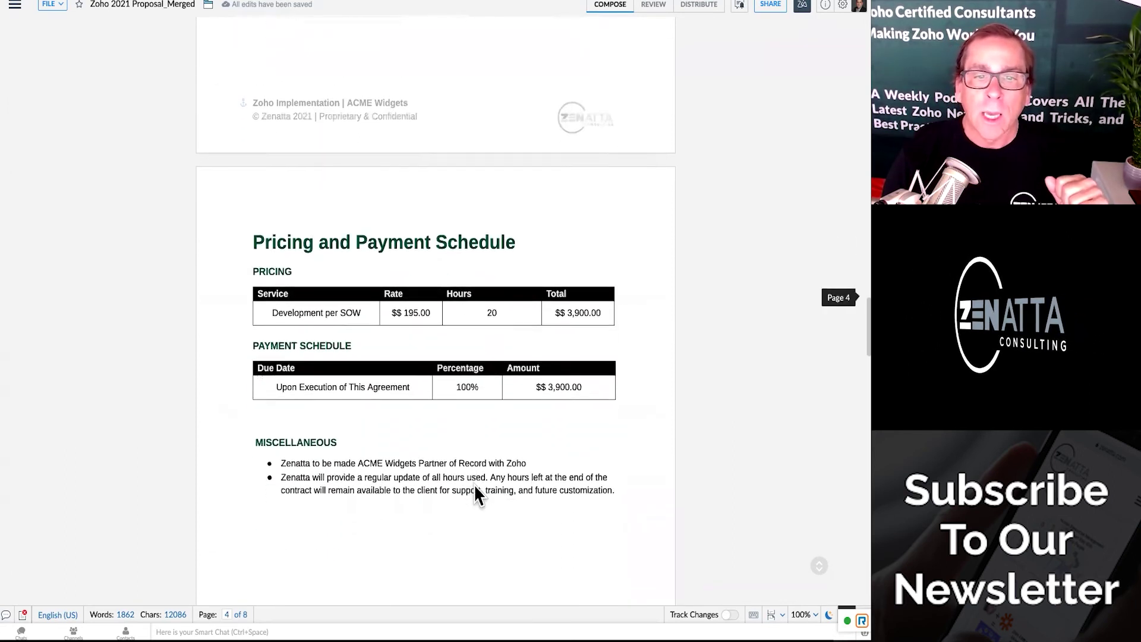
{"action": "scroll", "coordinate": [529, 369], "scroll_direction": "down", "scroll_amount": 8}
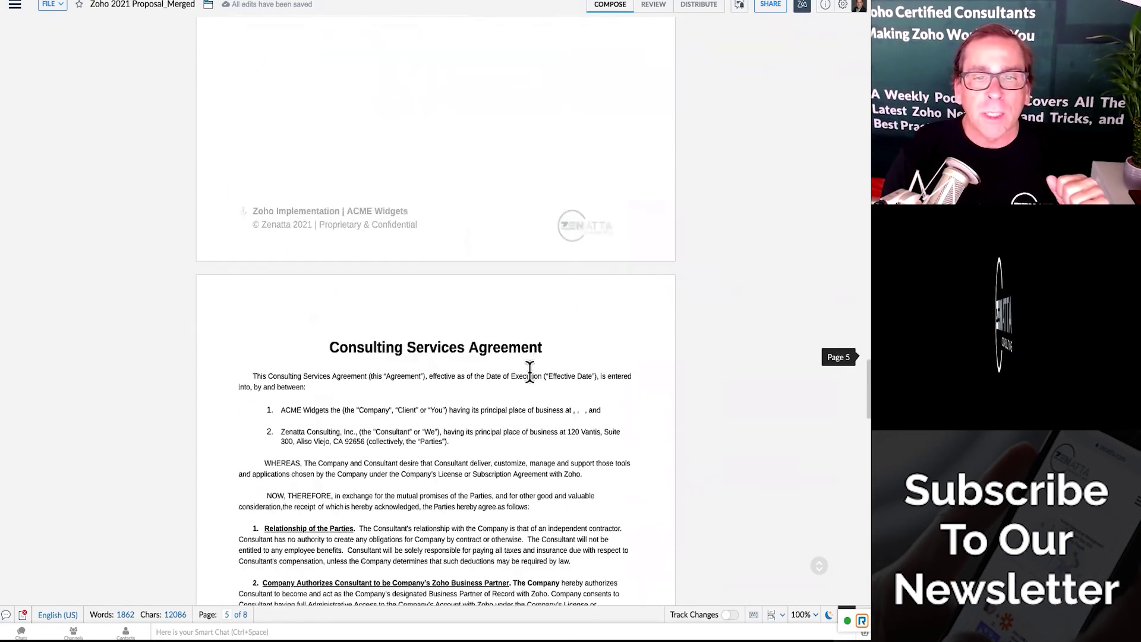
{"action": "scroll", "coordinate": [529, 369], "scroll_direction": "down", "scroll_amount": 8}
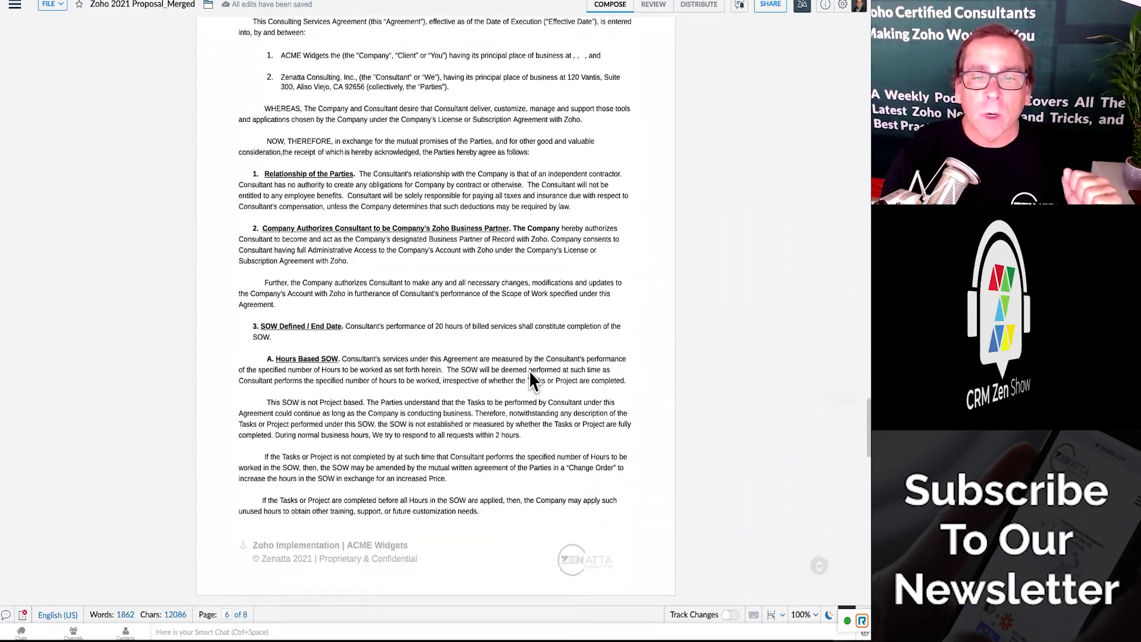
{"action": "scroll", "coordinate": [529, 371], "scroll_direction": "up", "scroll_amount": 20}
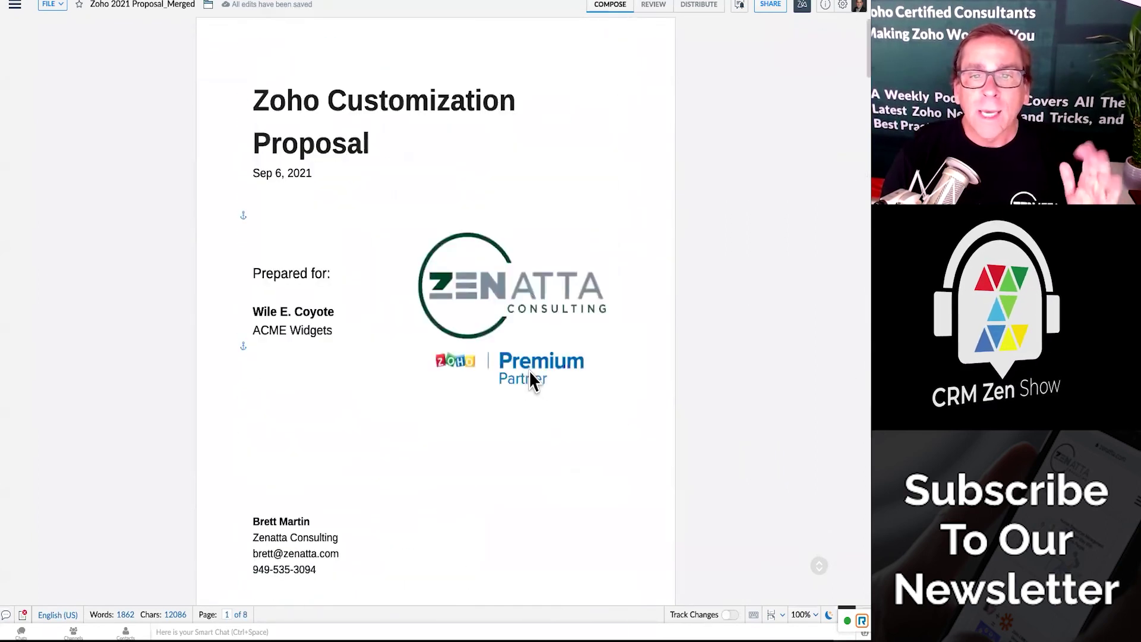